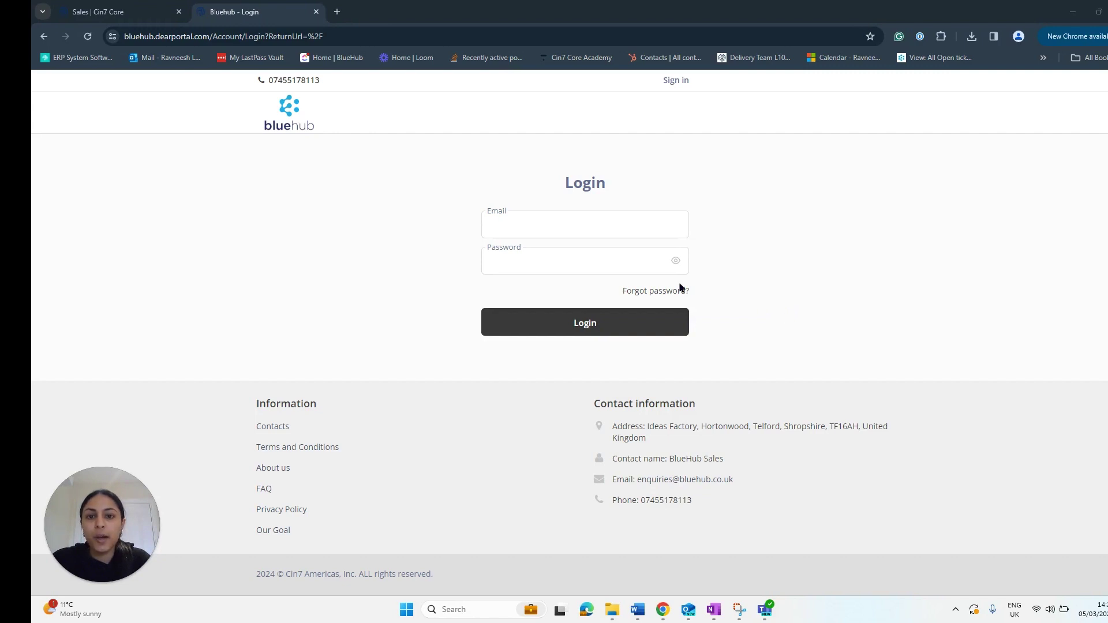
Step: Sign in to the Bluehub customer account by autofilling the saved 1Password login
left_click(536, 227)
left_click(533, 254)
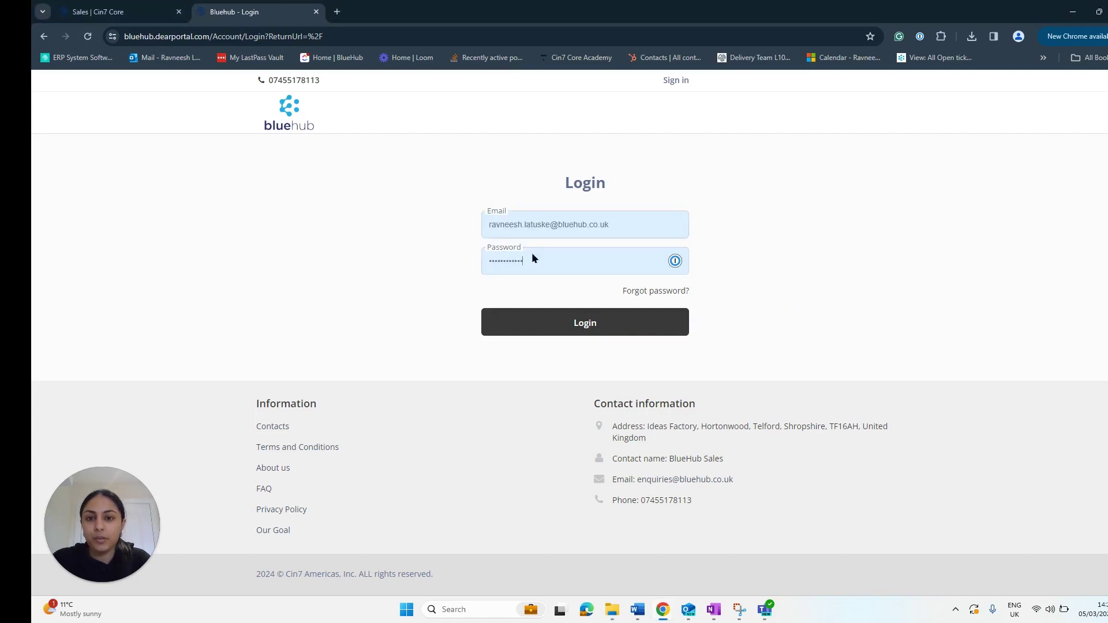
left_click(530, 326)
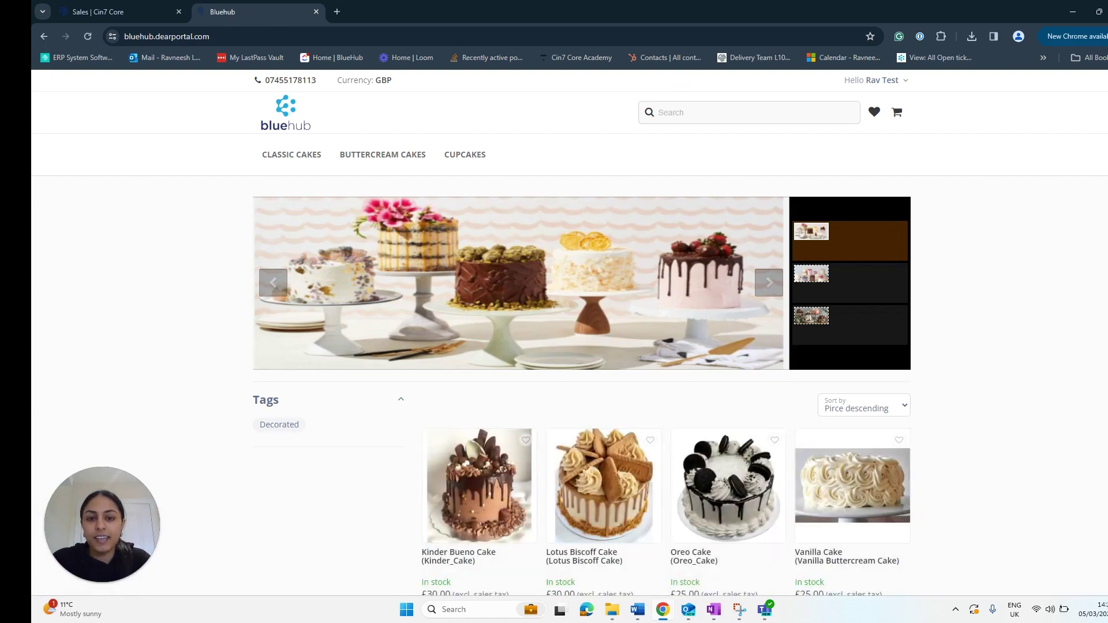
scroll(1088, 235, "down", 4)
scroll(1086, 230, "down", 1)
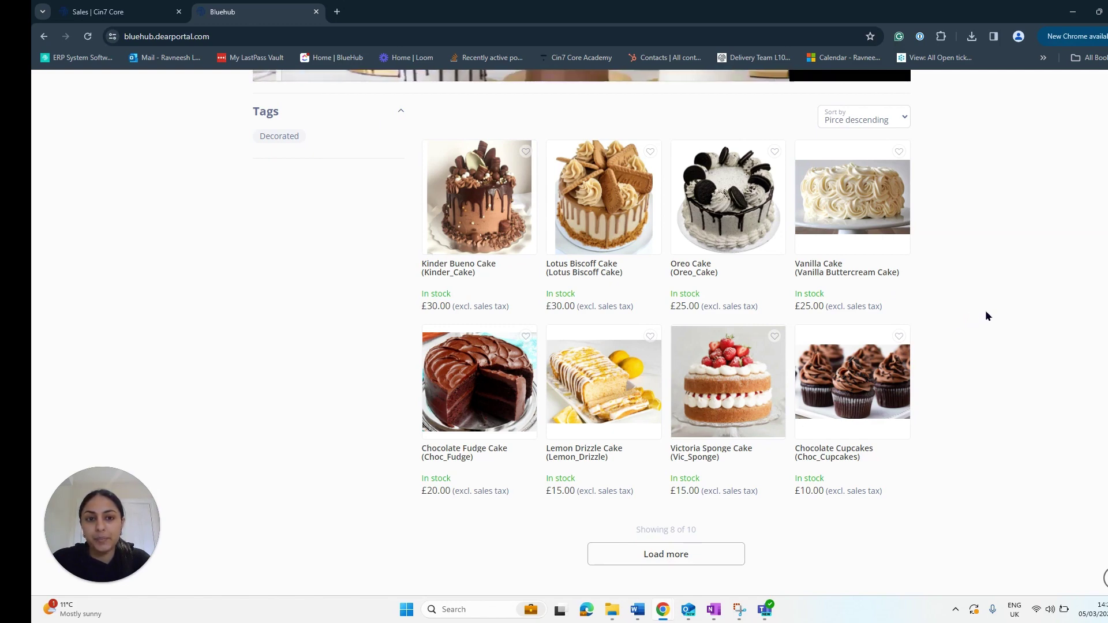
scroll(1006, 297, "up", 2)
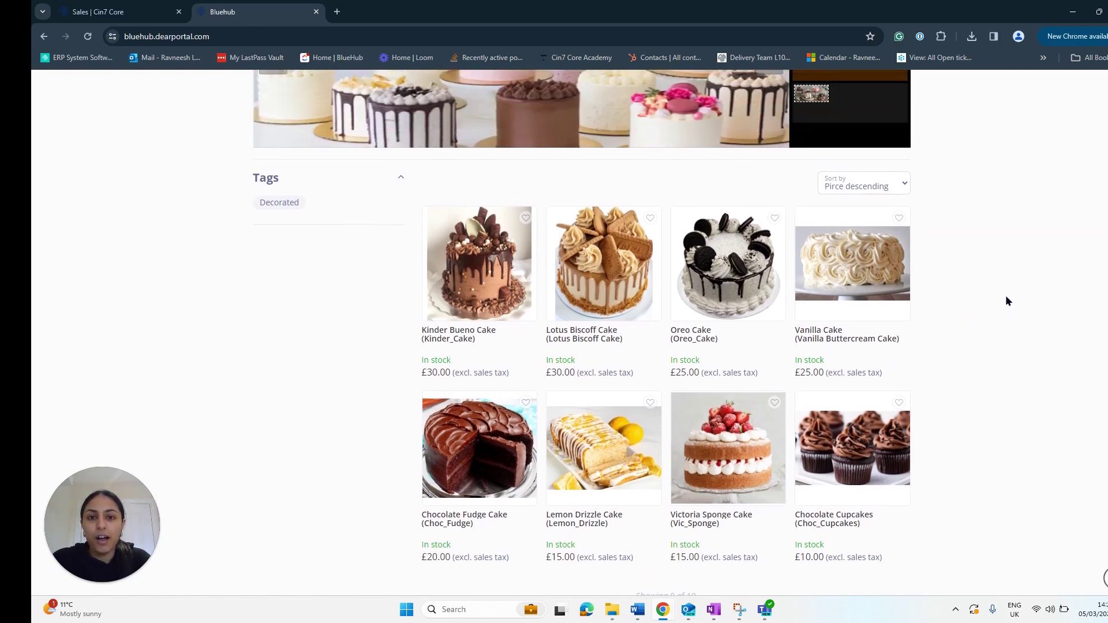
scroll(1005, 301, "down", 3)
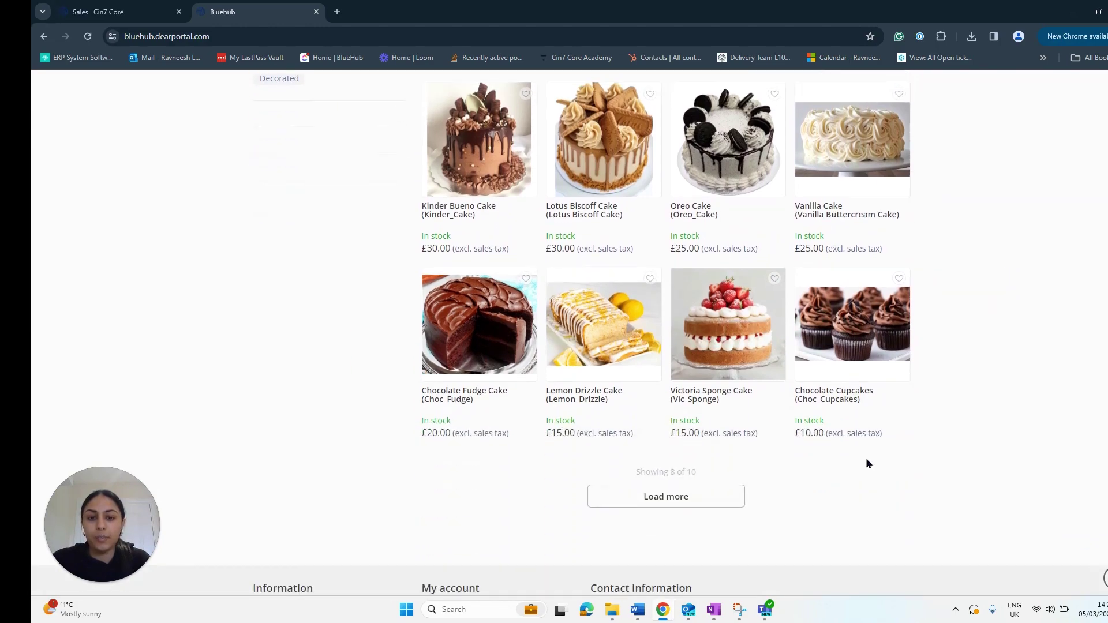
left_click(717, 499)
scroll(981, 315, "up", 8)
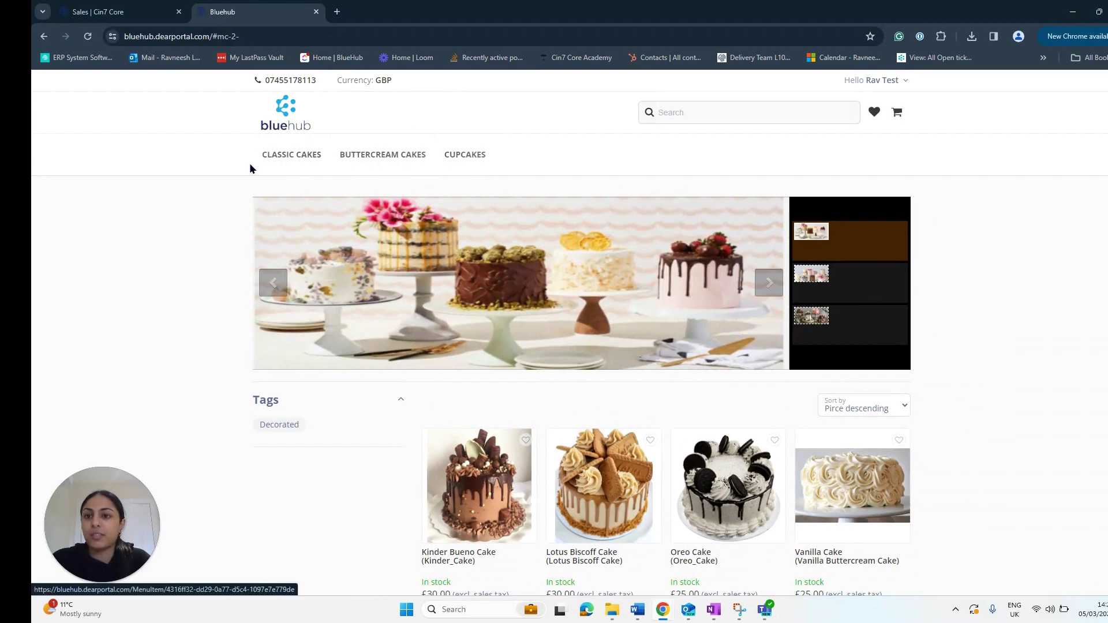
left_click(290, 163)
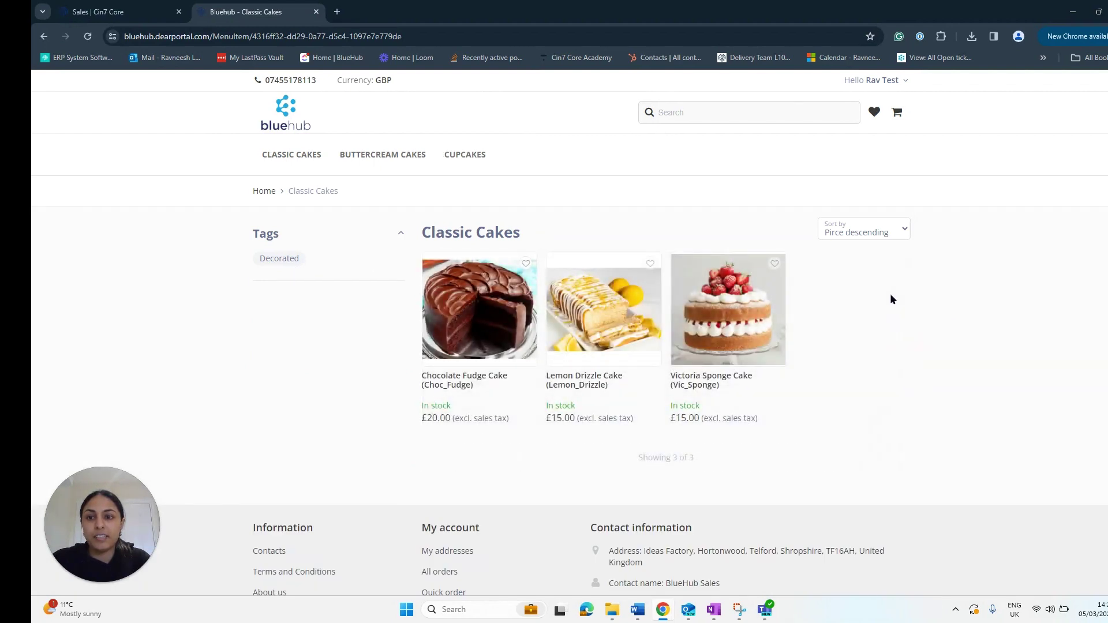
left_click(452, 161)
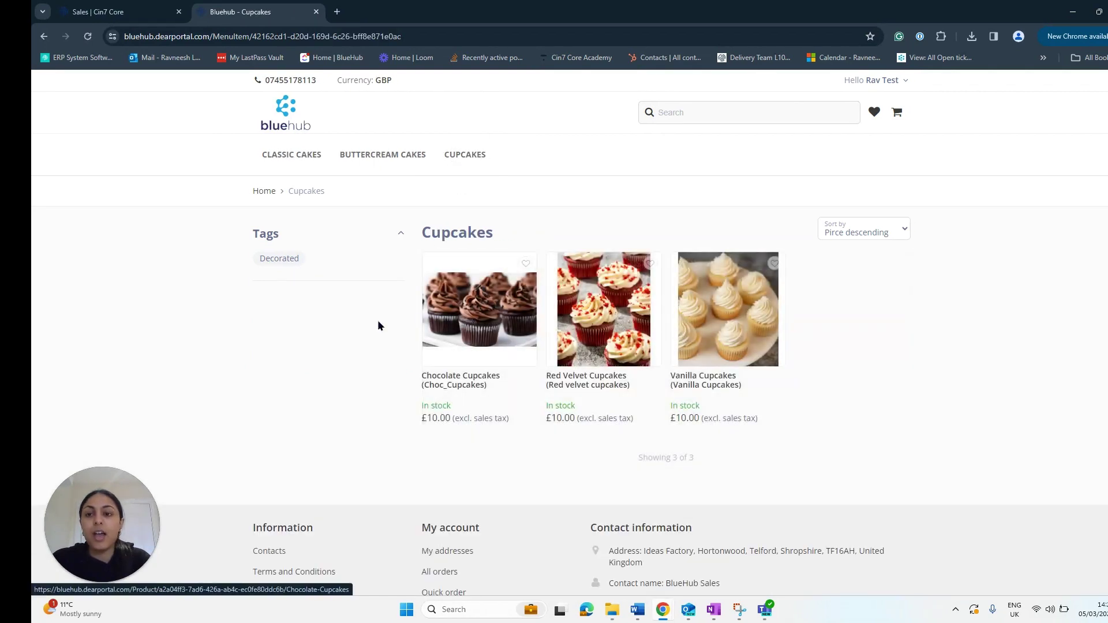
left_click(264, 191)
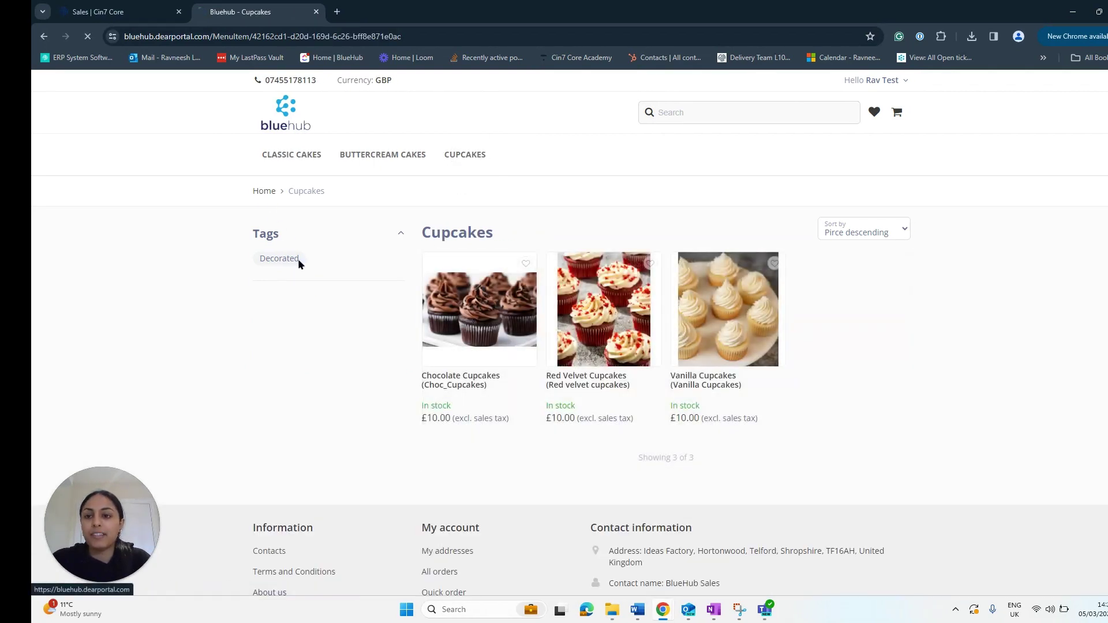
scroll(291, 364, "down", 3)
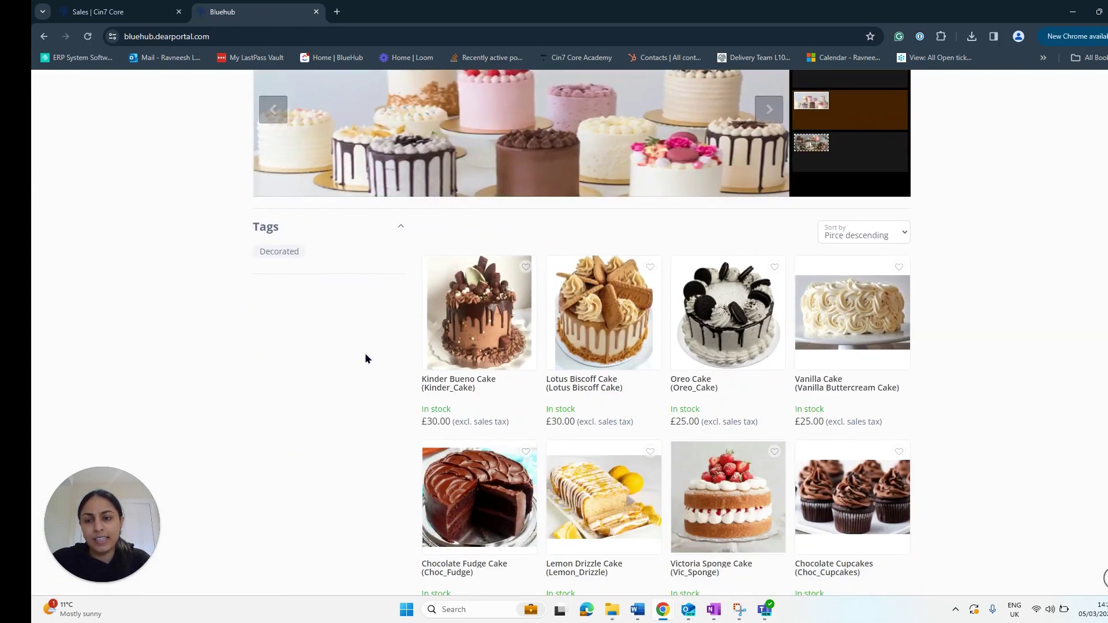
Step: Filter the catalogue to products tagged Decorated
left_click(277, 253)
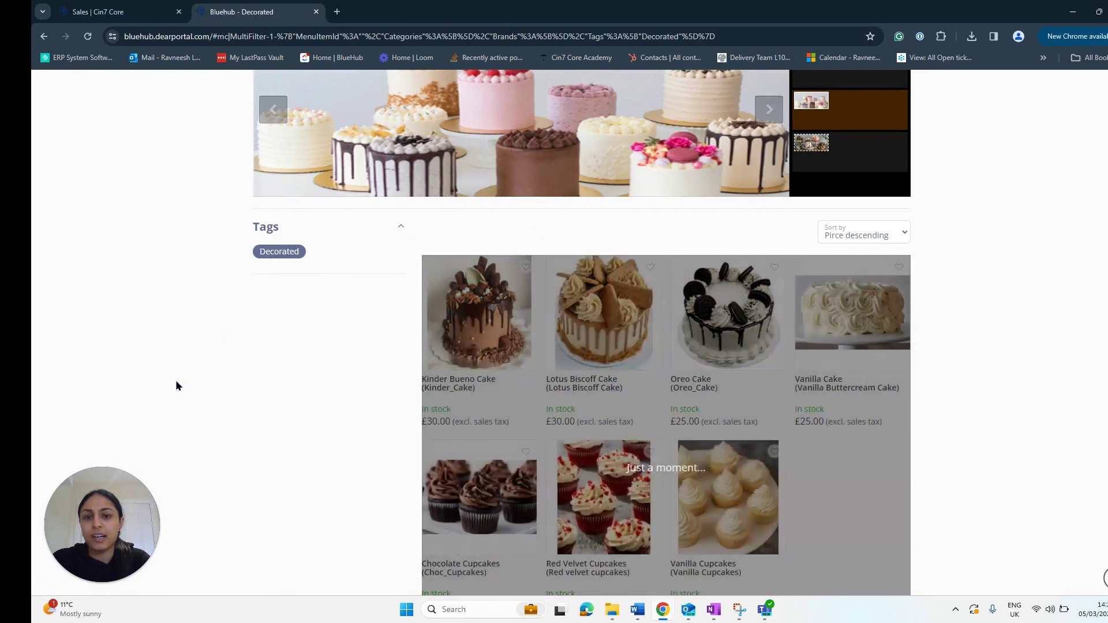
scroll(989, 345, "down", 3)
scroll(958, 381, "up", 1)
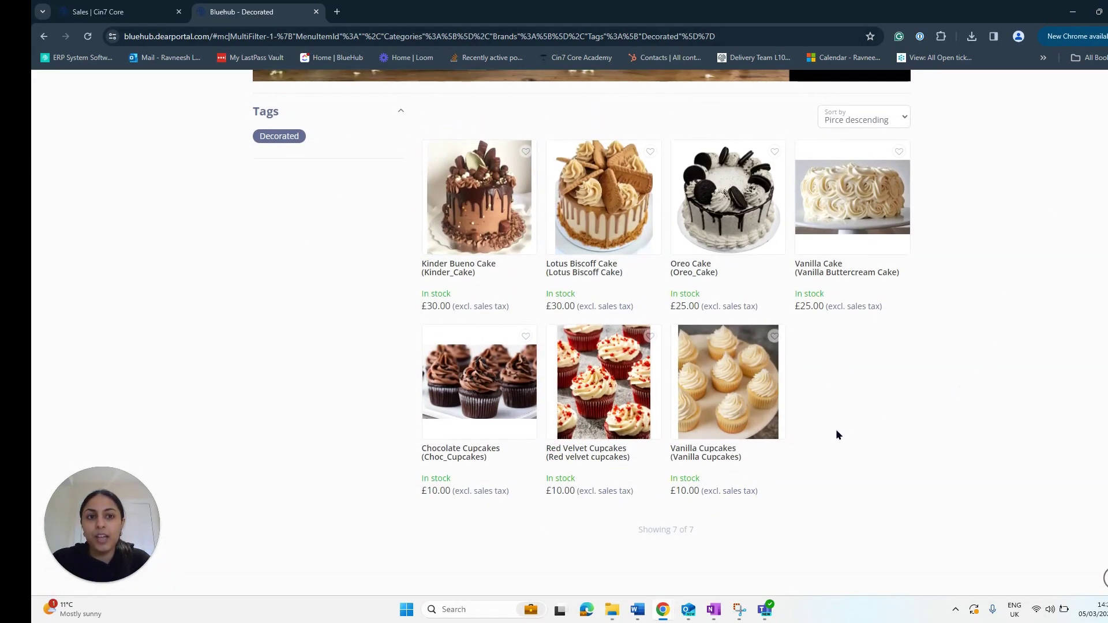
scroll(831, 346, "up", 1)
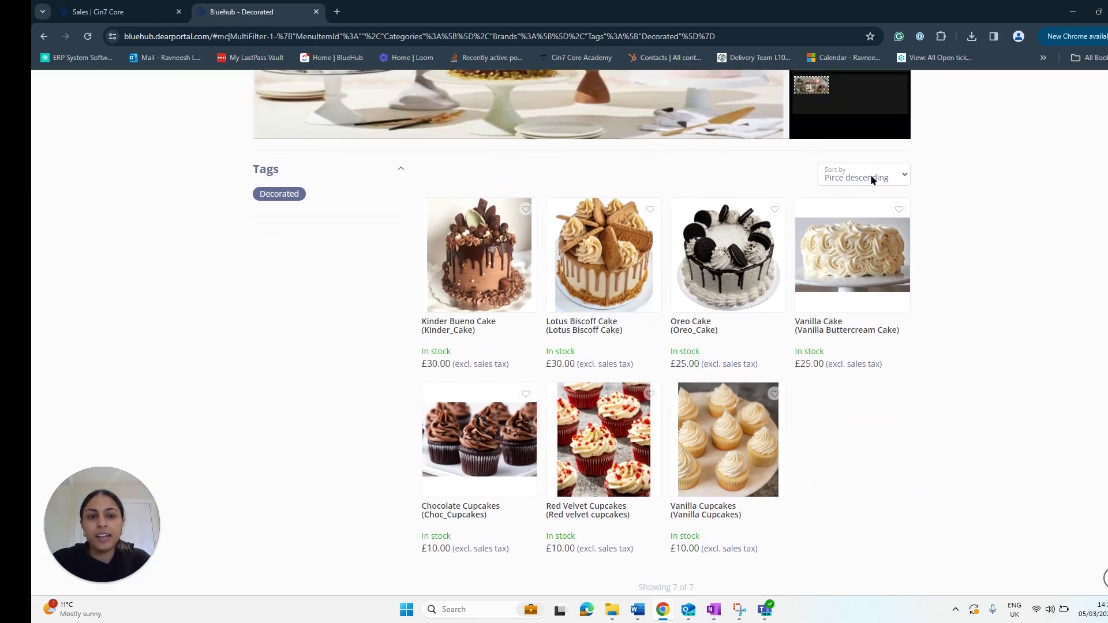
Step: Sort the Decorated products by Product Ascending, then back to price descending
left_click(864, 173)
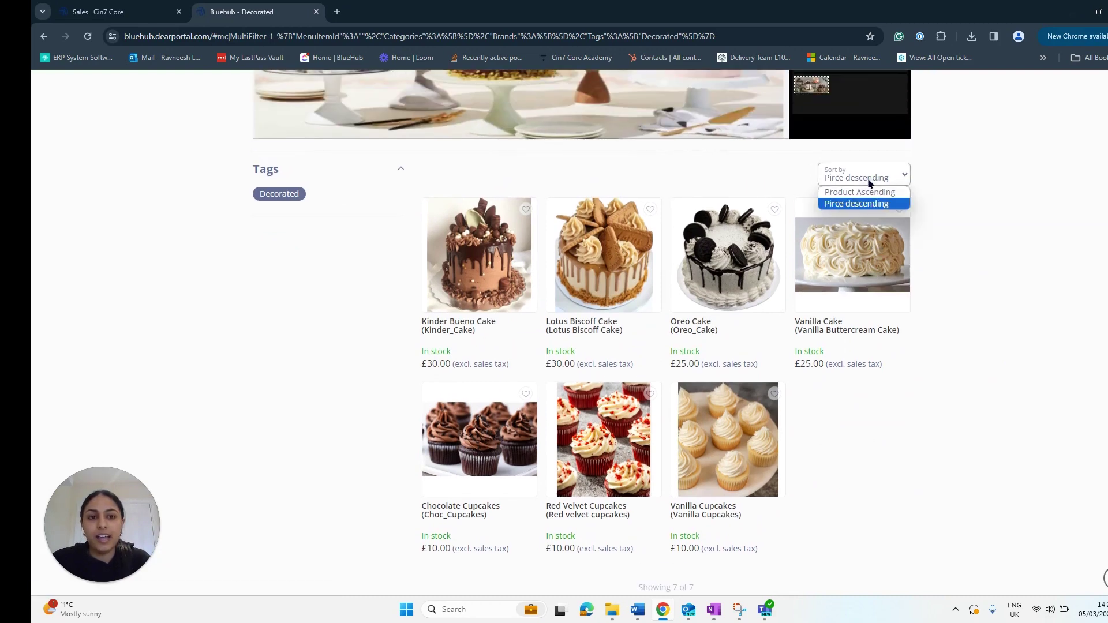
left_click(873, 193)
left_click(878, 178)
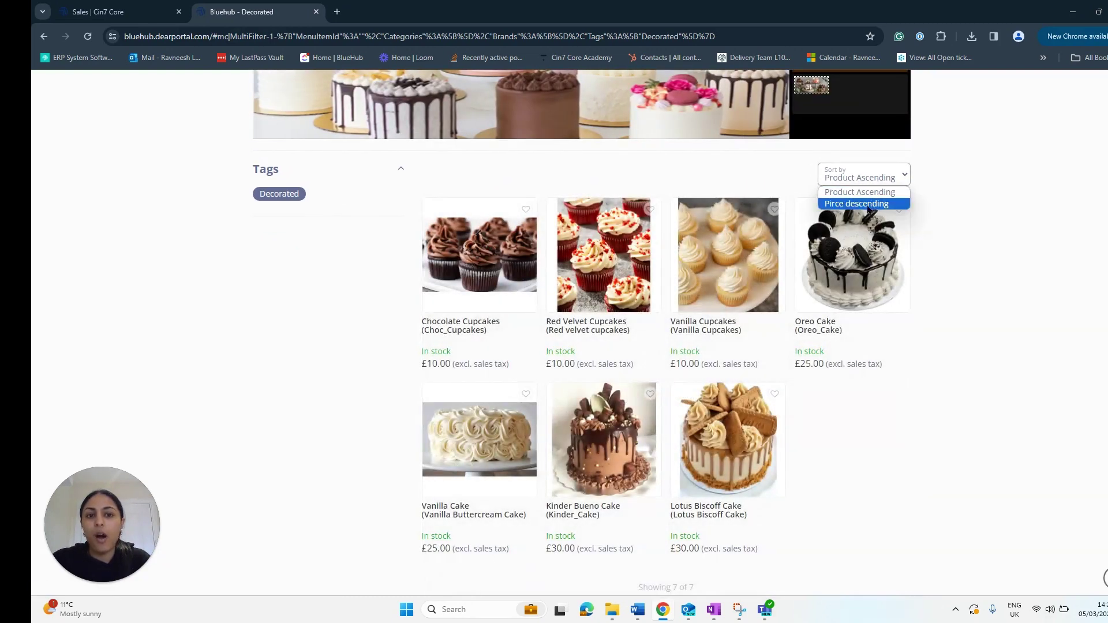
left_click(866, 201)
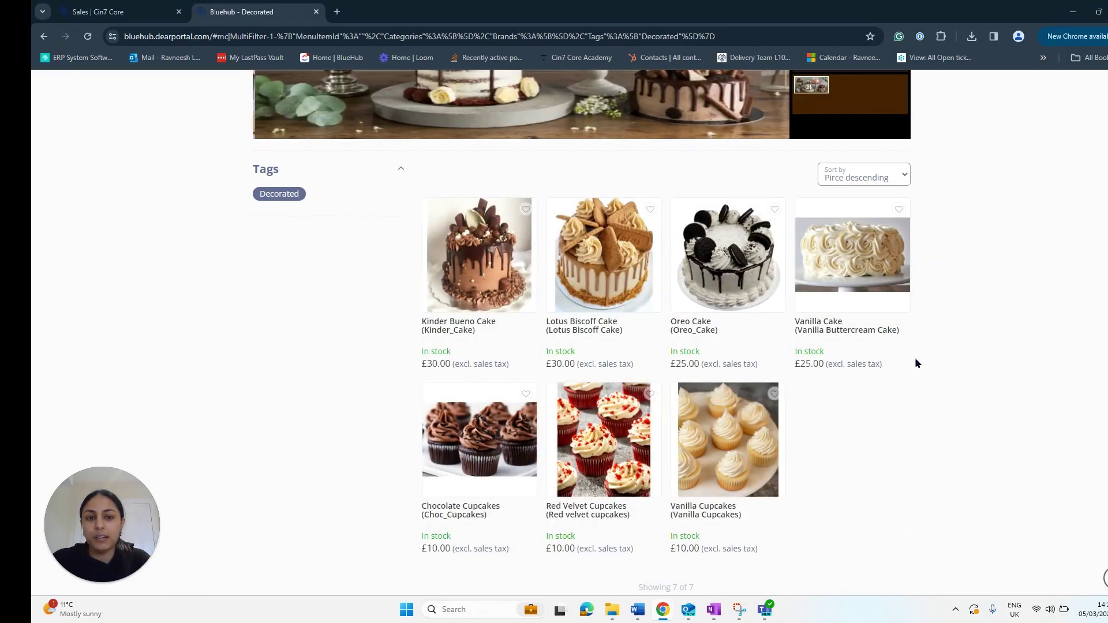
scroll(915, 363, "up", 4)
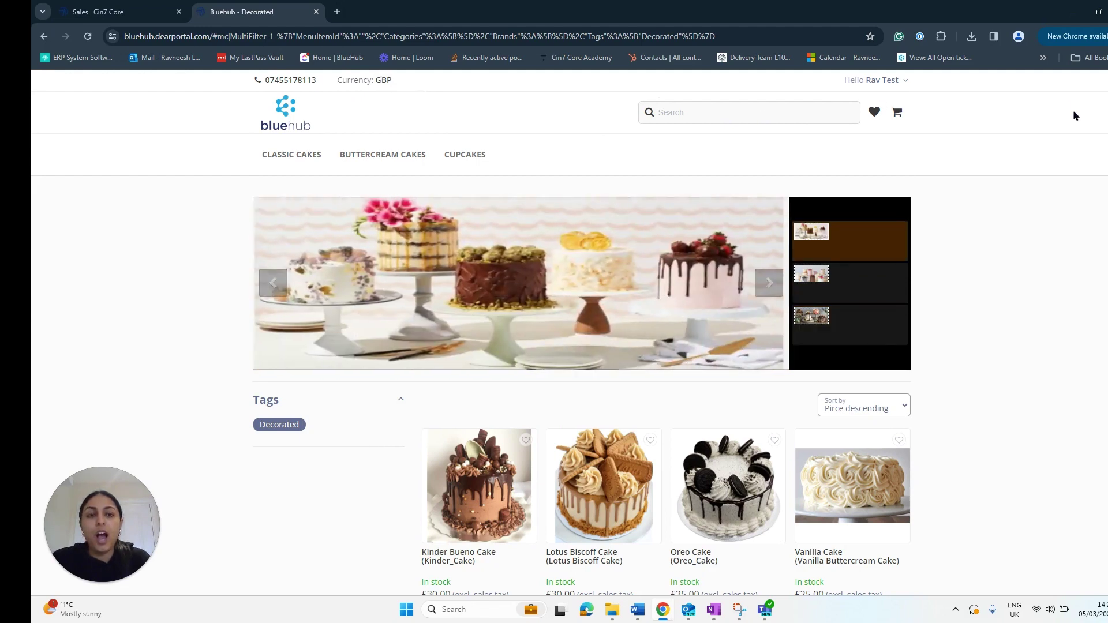
Step: Visit the saved Addresses page and the All orders list from the account menu
left_click(904, 81)
left_click(865, 109)
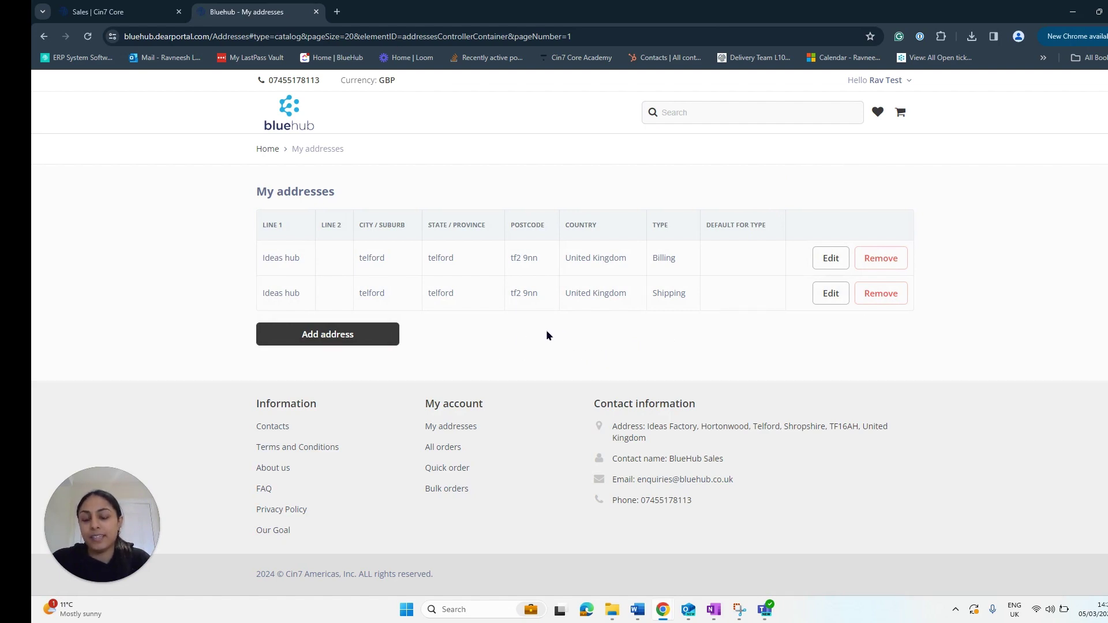
left_click(889, 85)
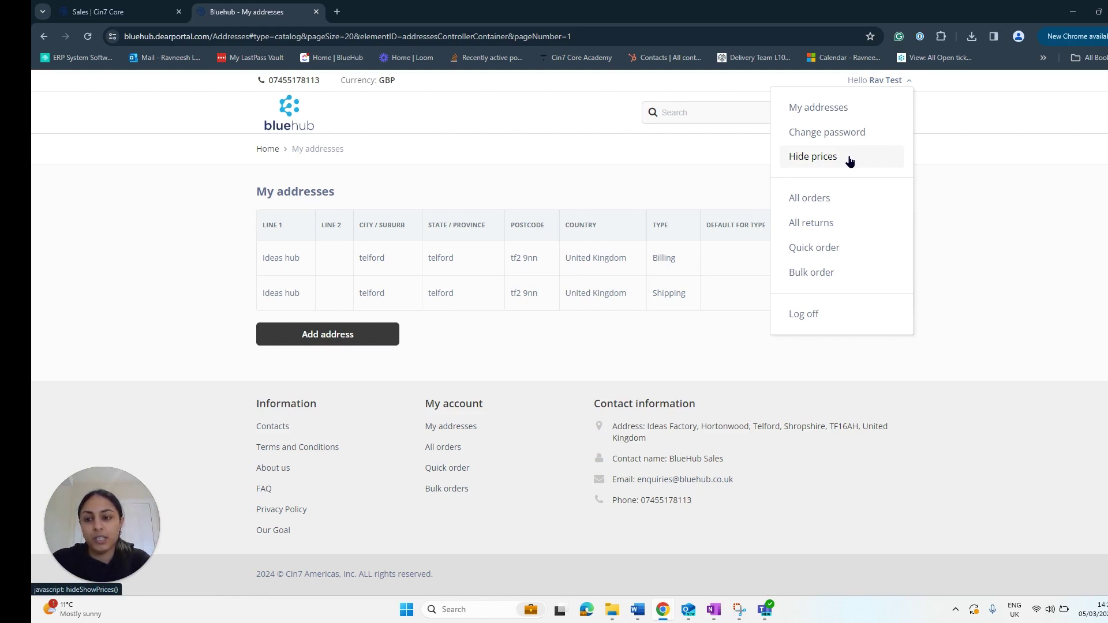
left_click(829, 197)
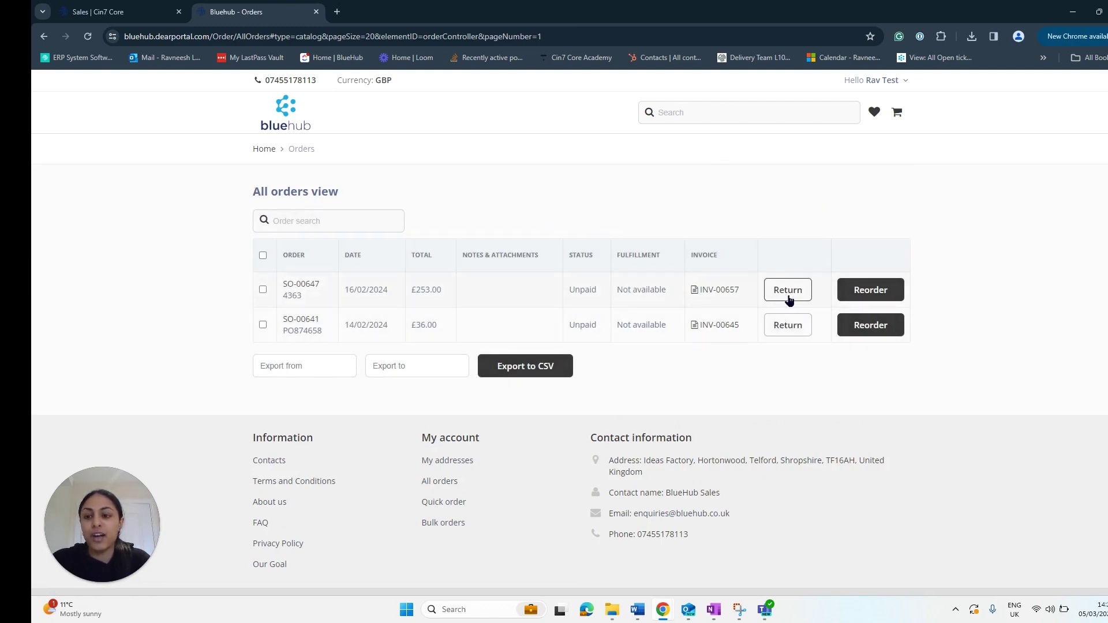
Step: View the All returns list, then go to the Quick order page
left_click(875, 81)
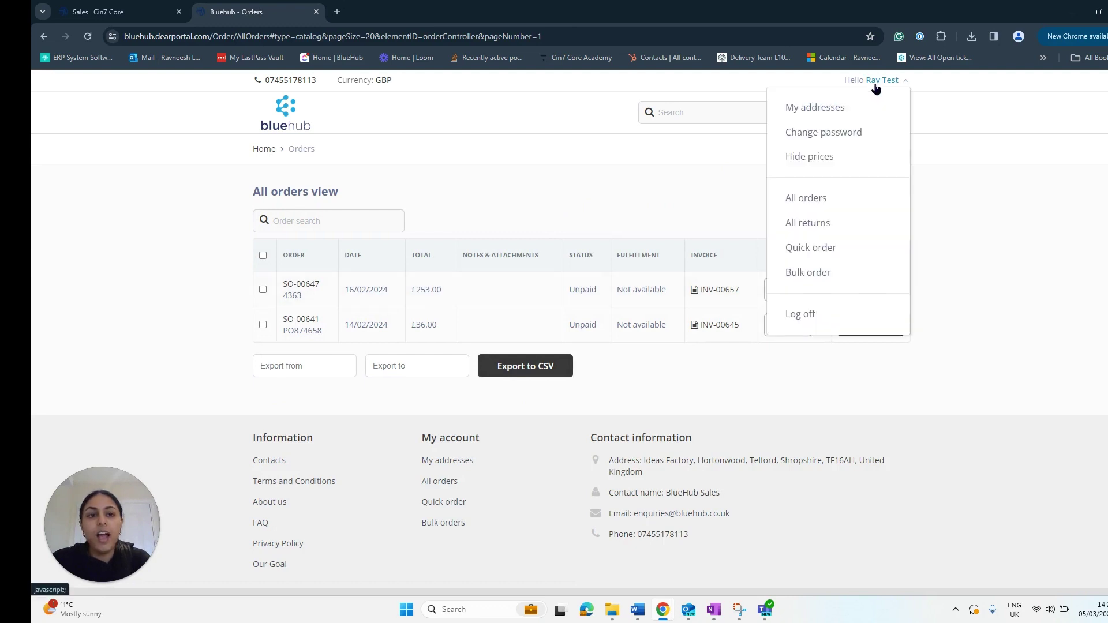
left_click(833, 231)
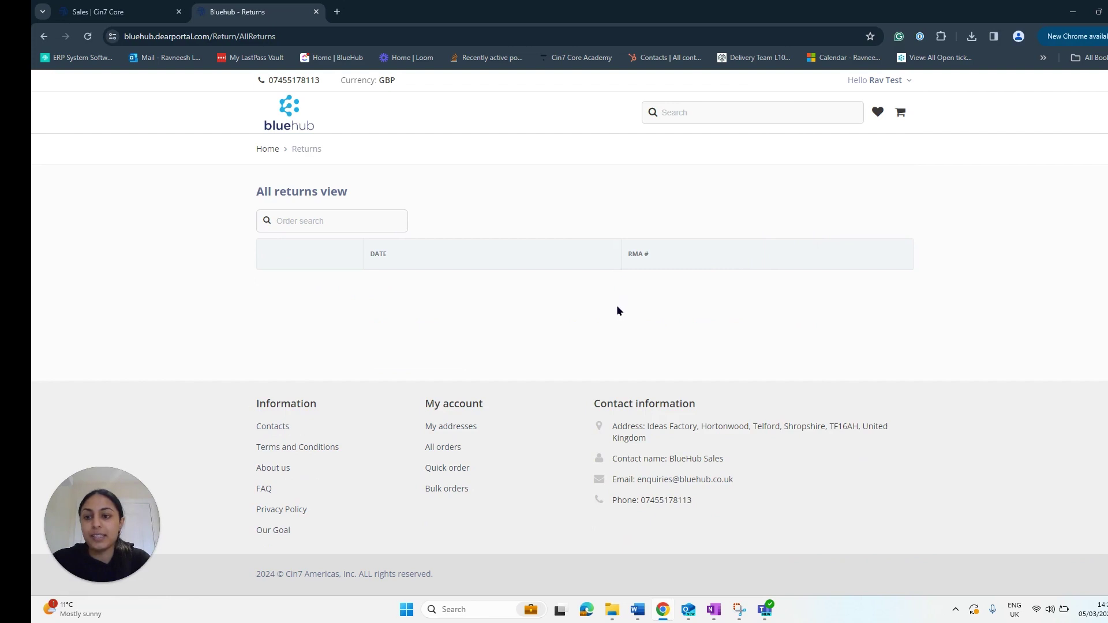
left_click(872, 81)
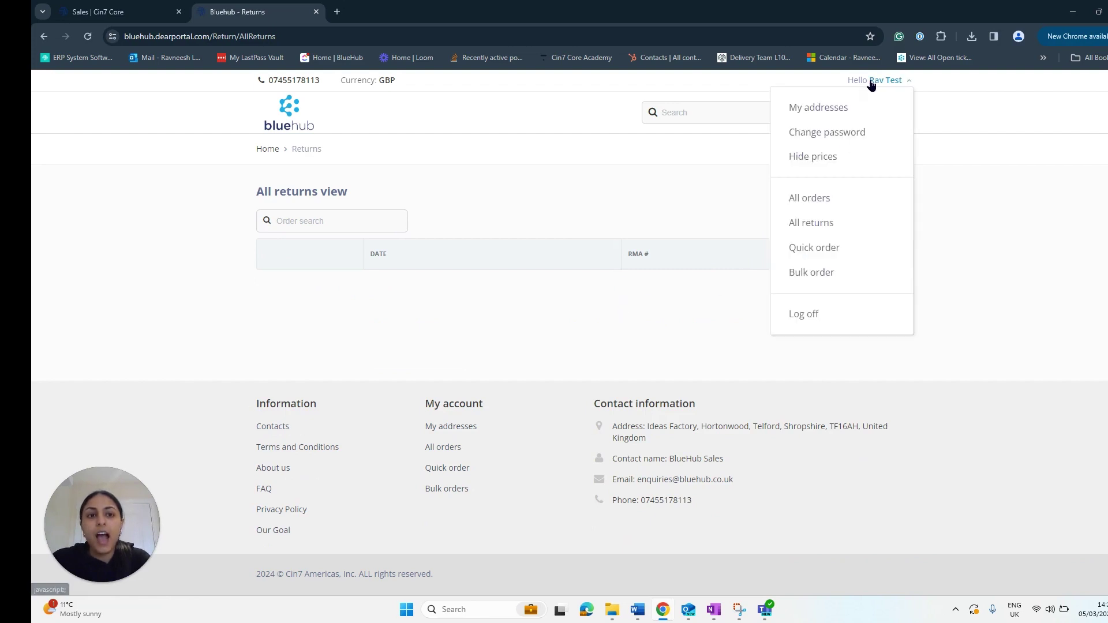
left_click(843, 248)
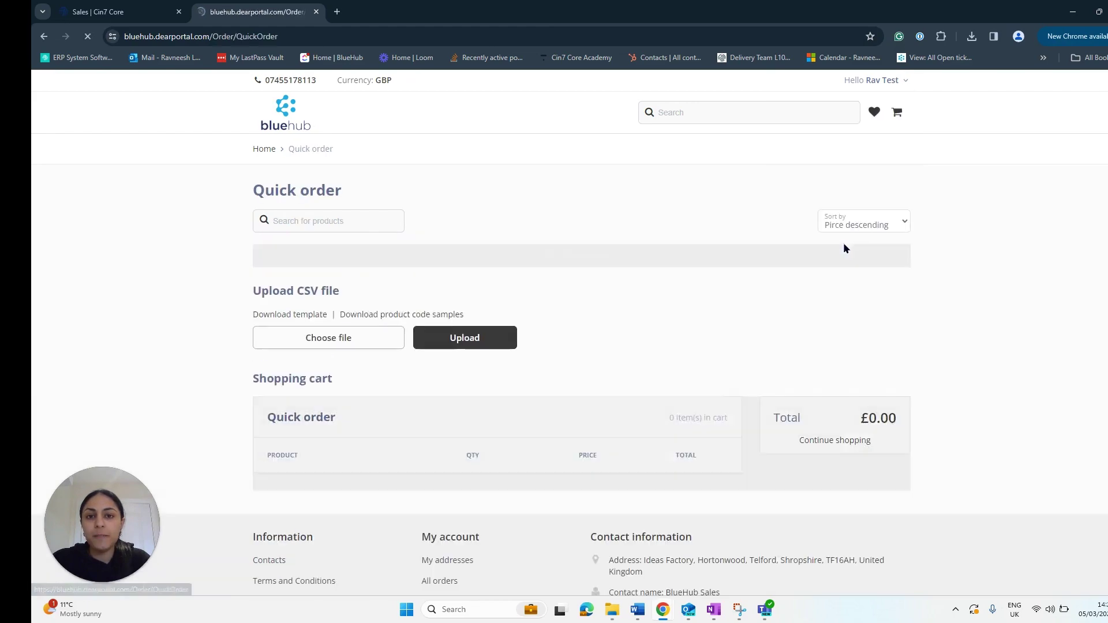
Step: Look over the Quick order page, then go back to the Bluehub home page via Home
scroll(434, 241, "down", 2)
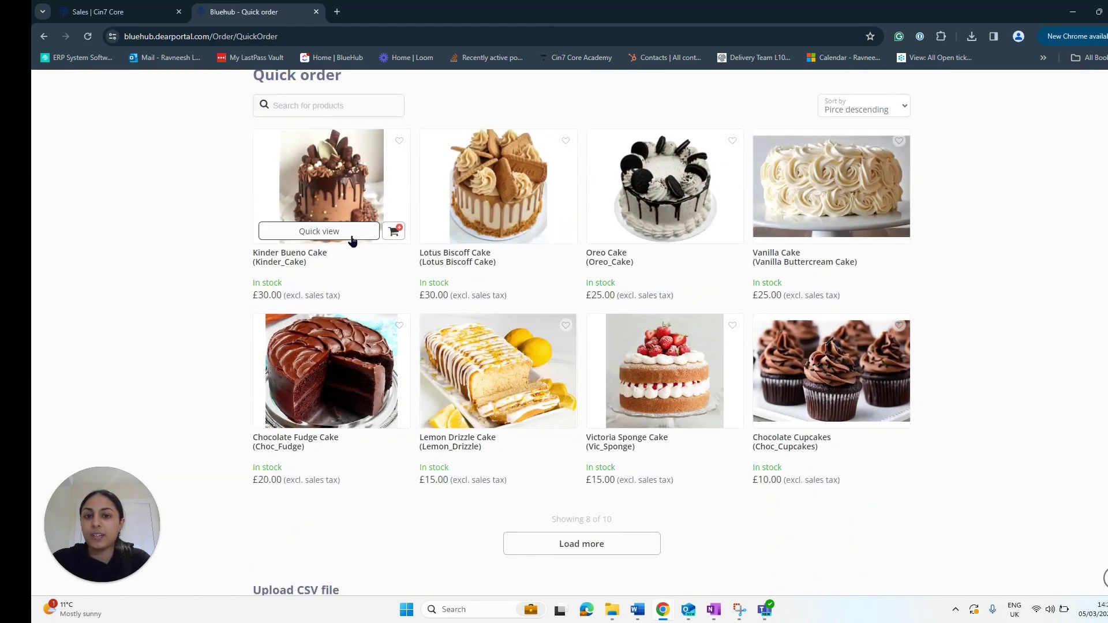
scroll(926, 320, "down", 4)
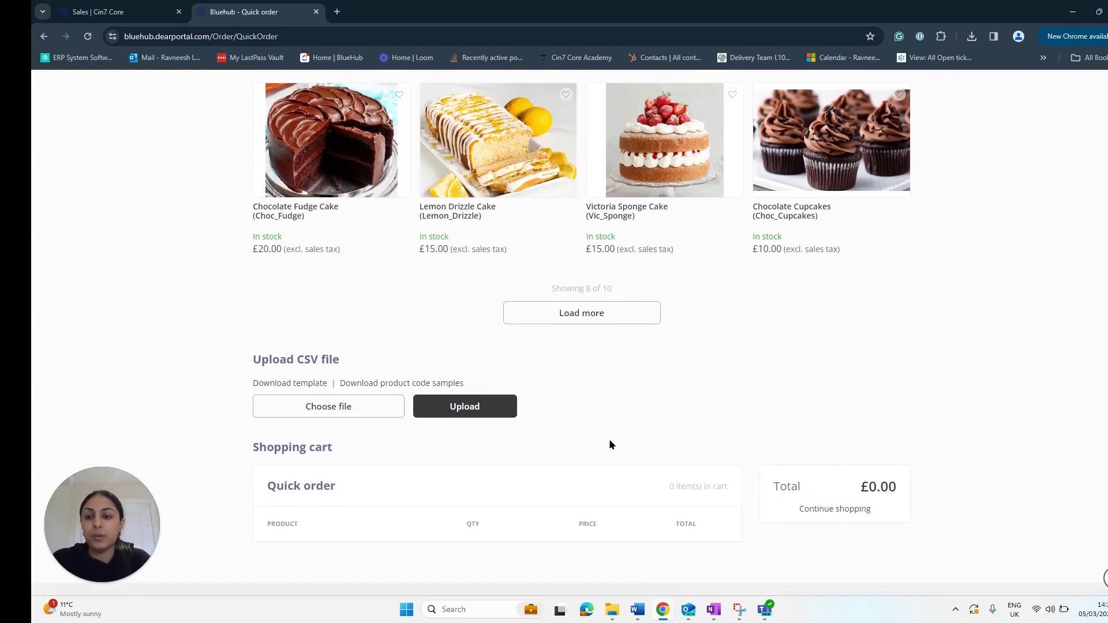
scroll(612, 444, "up", 6)
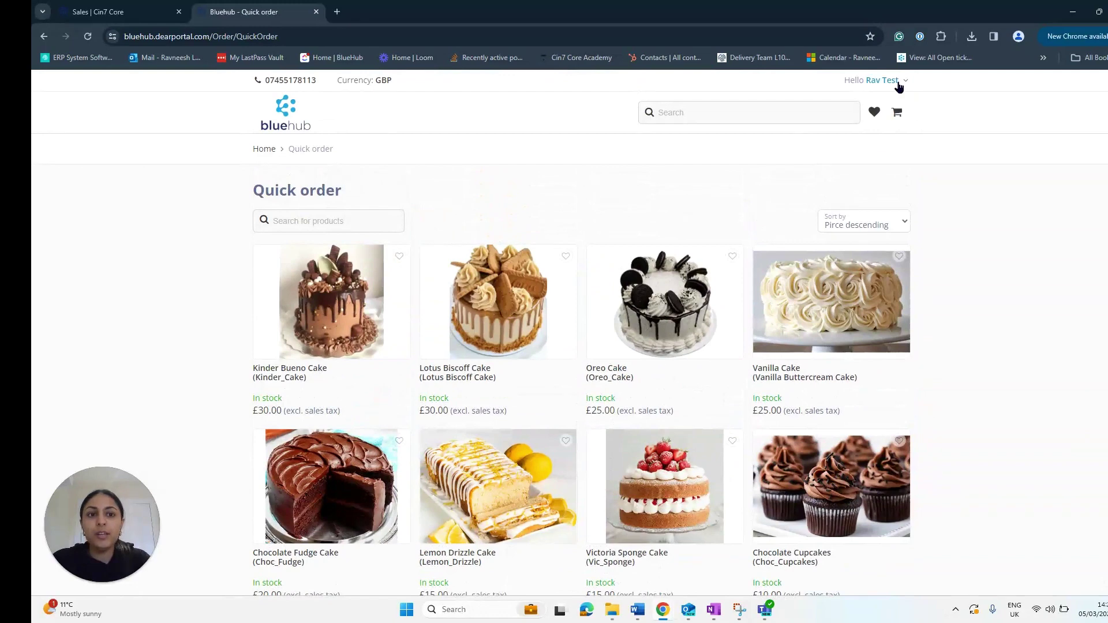
left_click(889, 80)
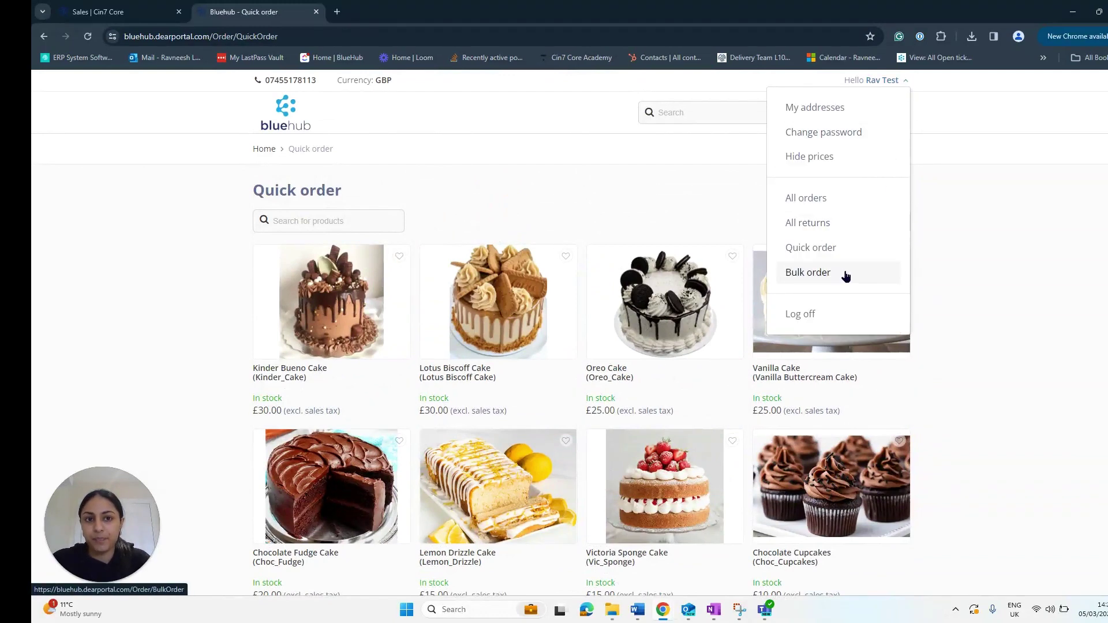
left_click(1035, 253)
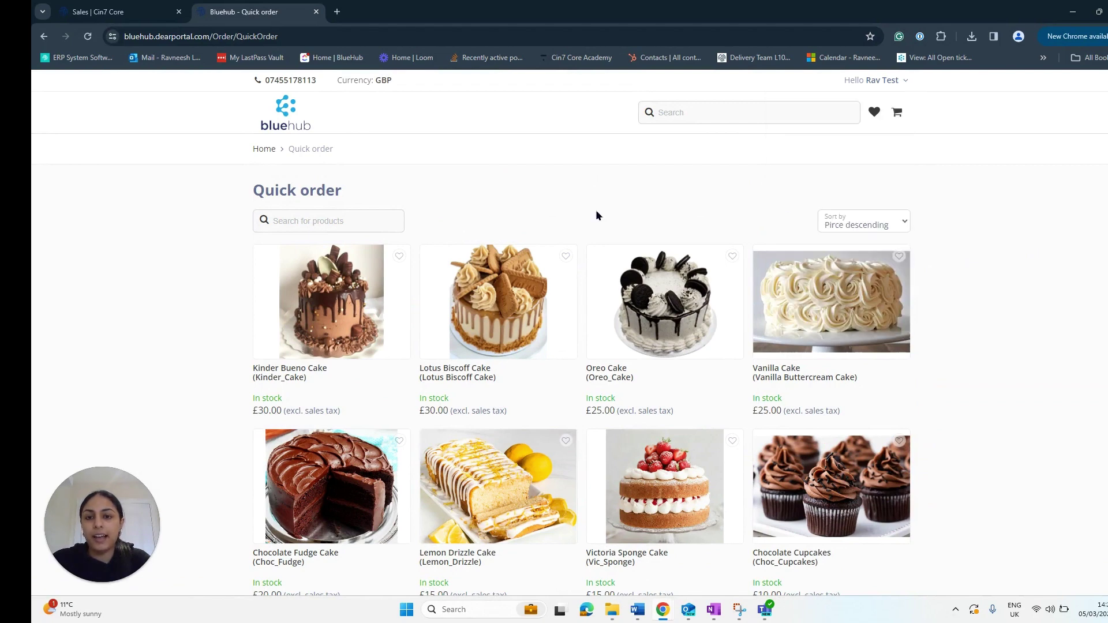
left_click(254, 153)
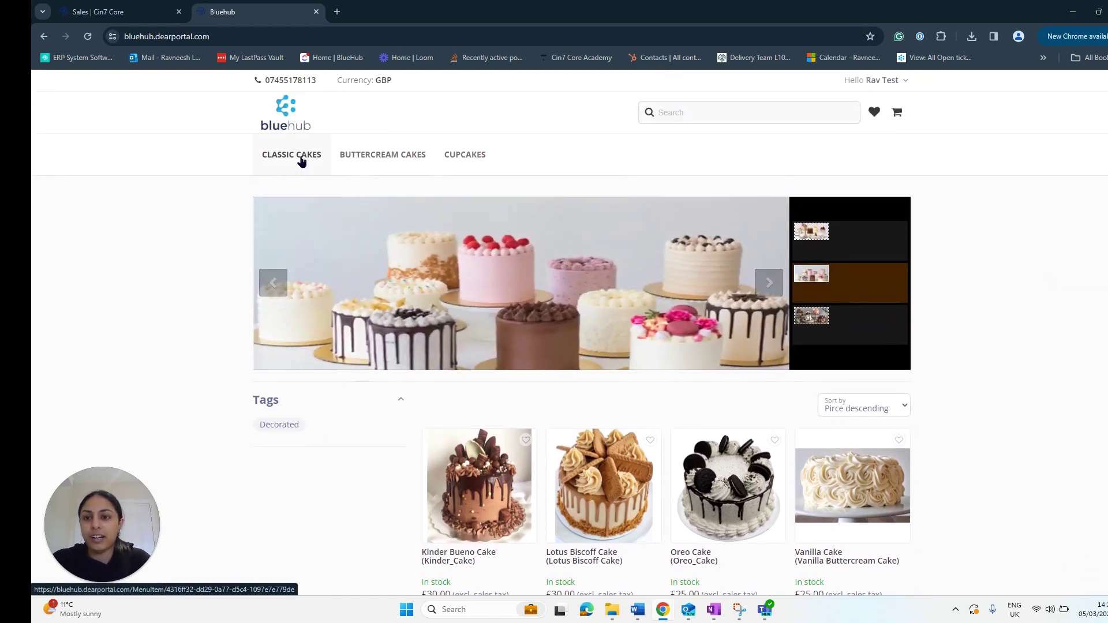
Step: Browse Classic Cakes and open the Lemon Drizzle Cake product page (£15.00 each)
left_click(273, 161)
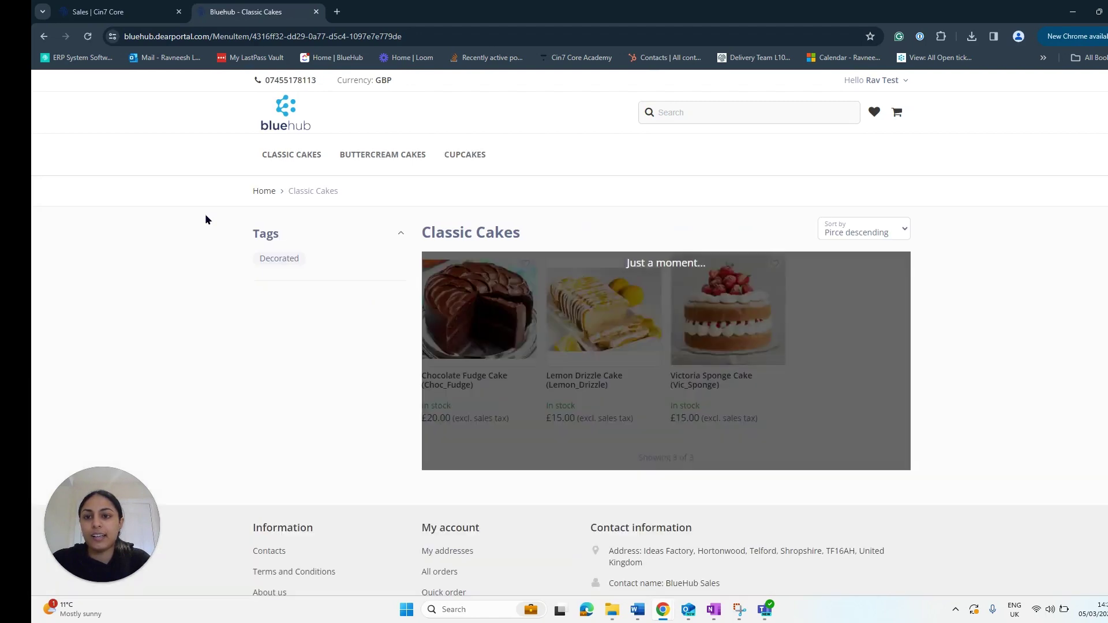
mouse_move(589, 344)
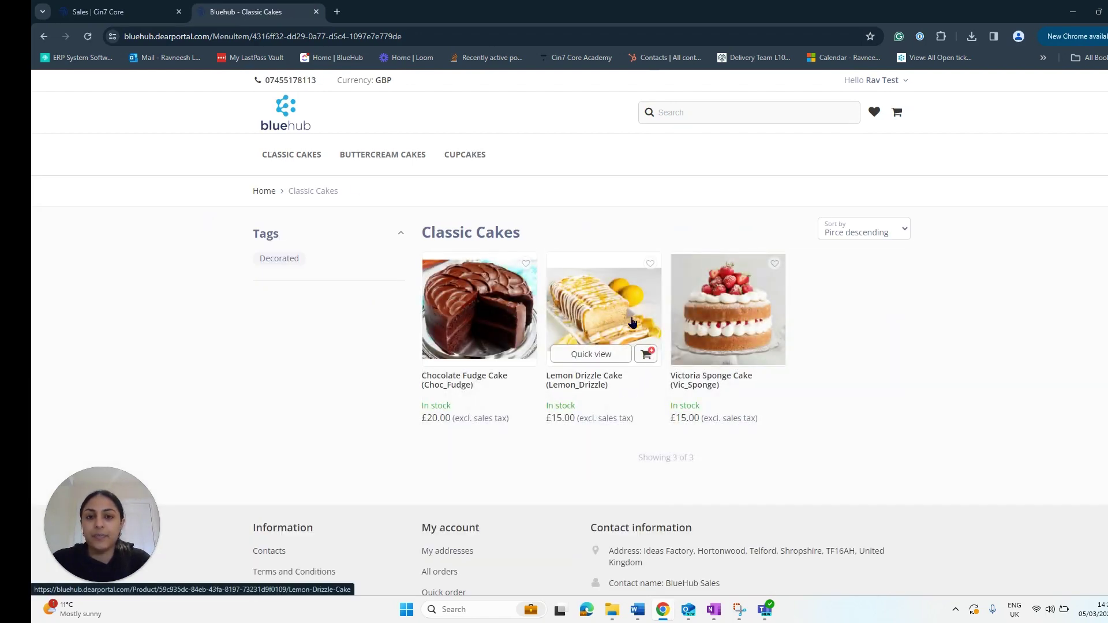
left_click(598, 299)
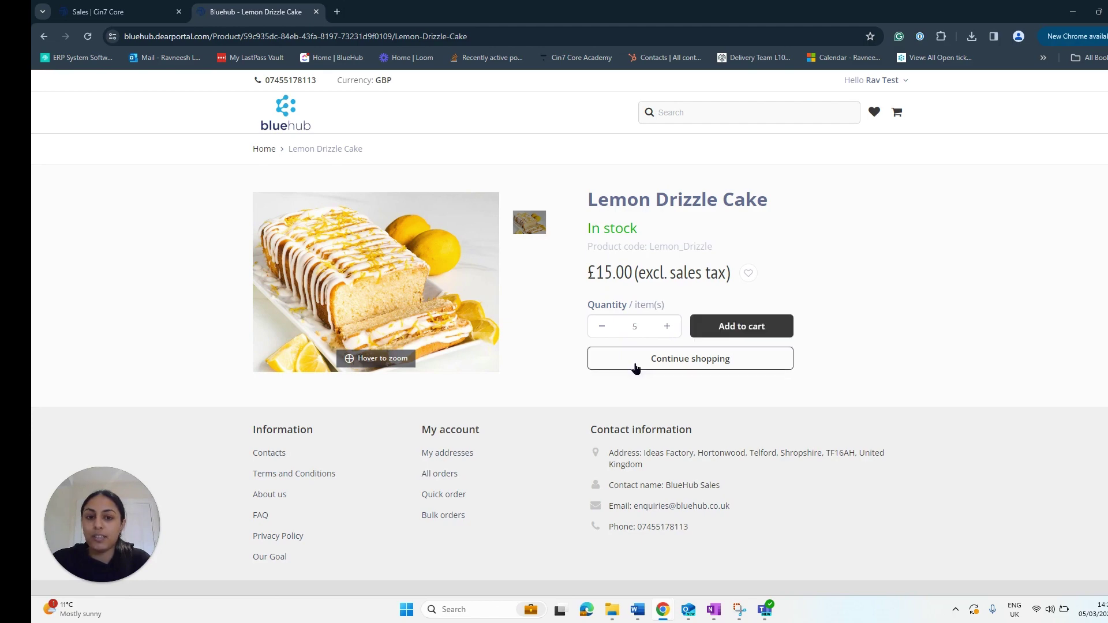
Step: Add 5 Lemon Drizzle Cakes to the cart and view the £75.00 cart
left_click(744, 327)
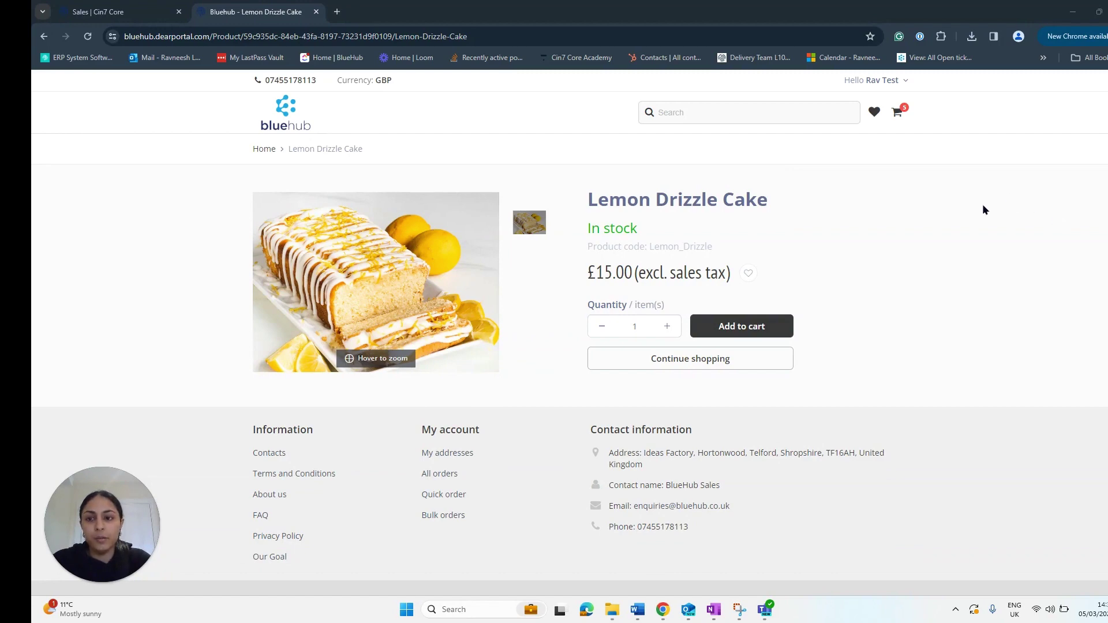
left_click(898, 113)
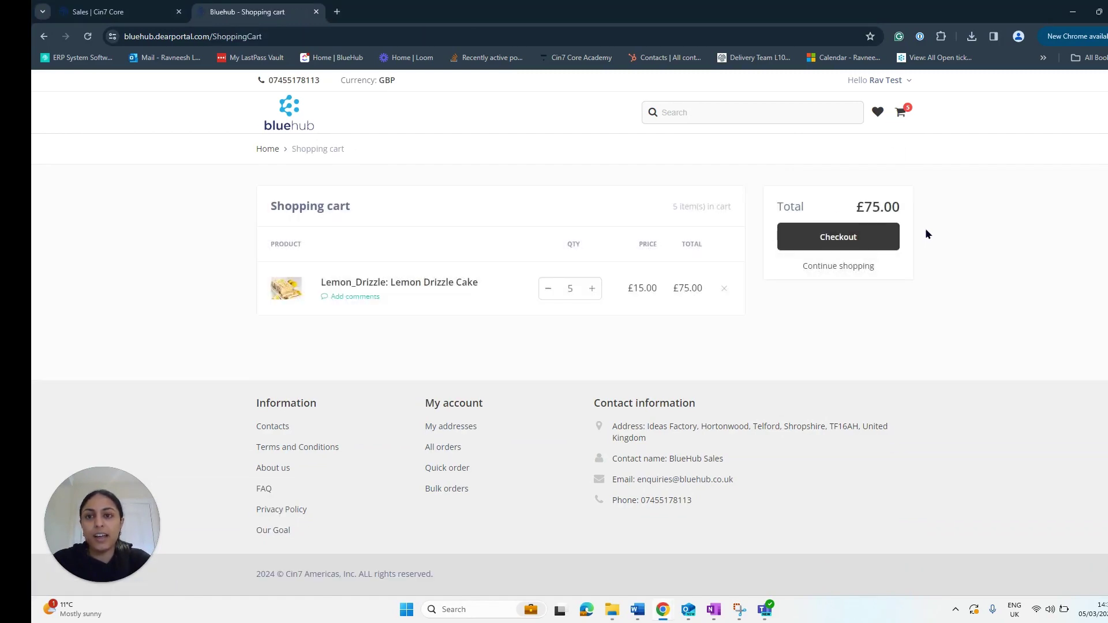
Step: Return to the cake catalogue and add a Chocolate Fudge Cake straight to the cart
left_click(842, 271)
scroll(806, 238, "down", 2)
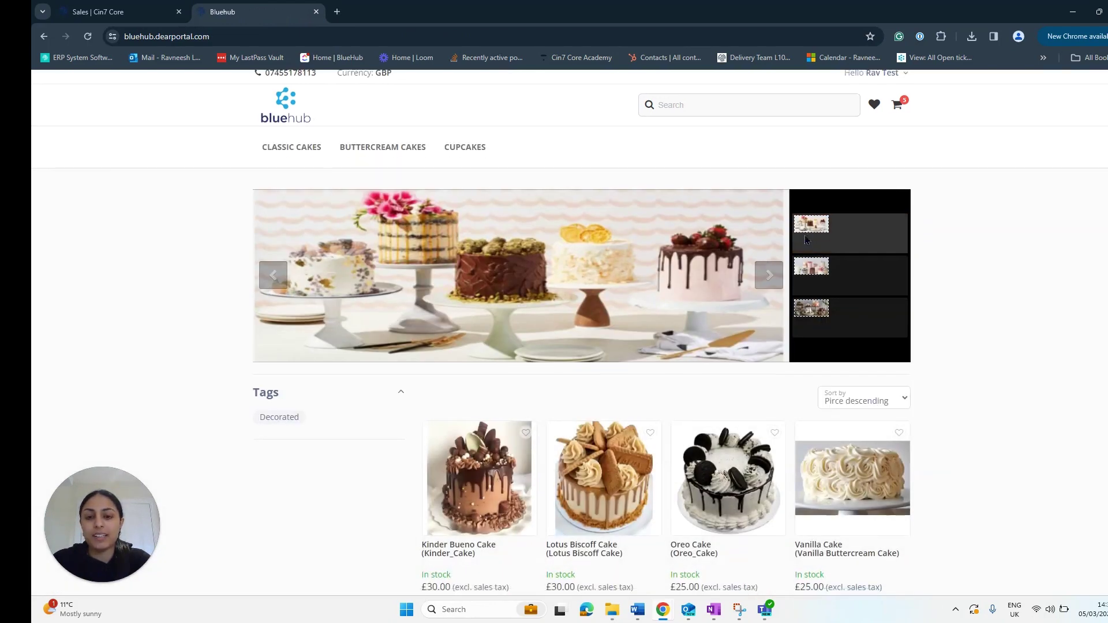
scroll(806, 238, "down", 3)
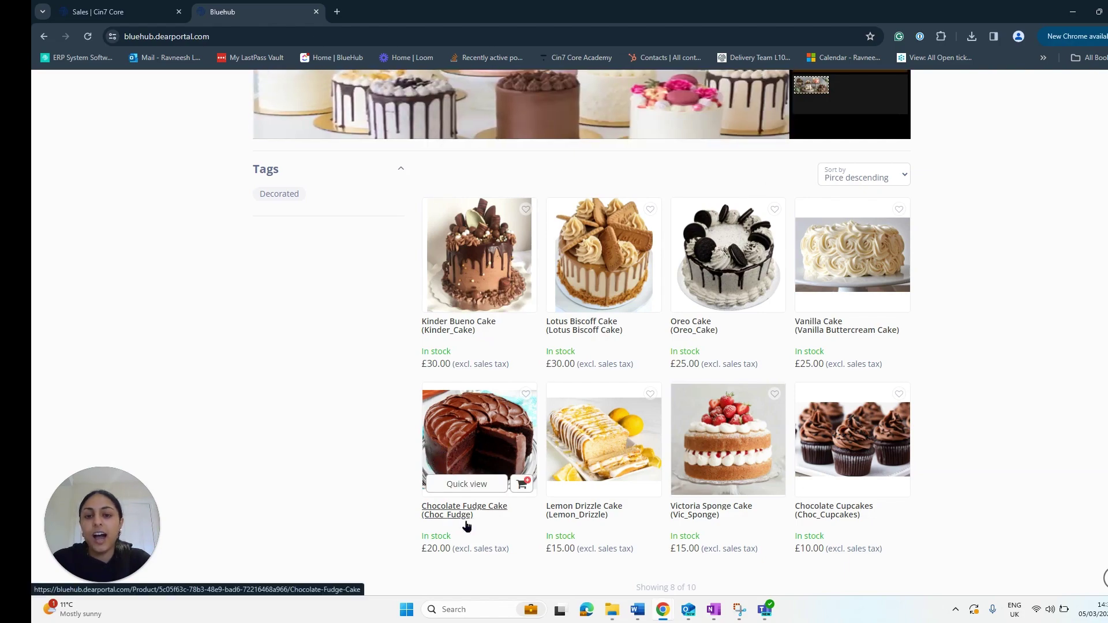
left_click(522, 484)
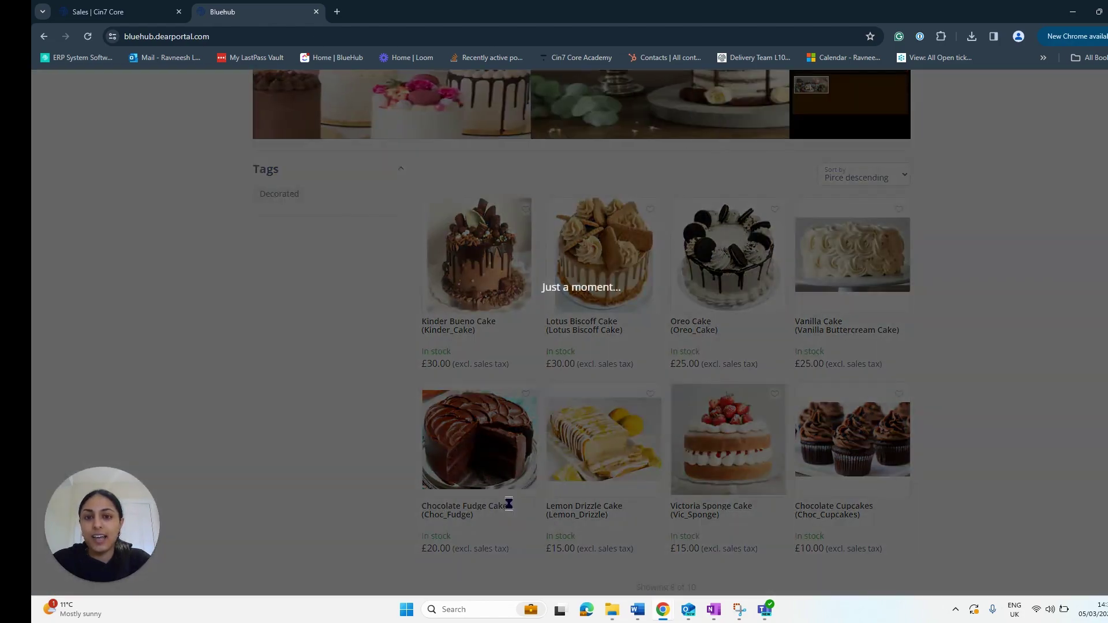
scroll(843, 370, "up", 4)
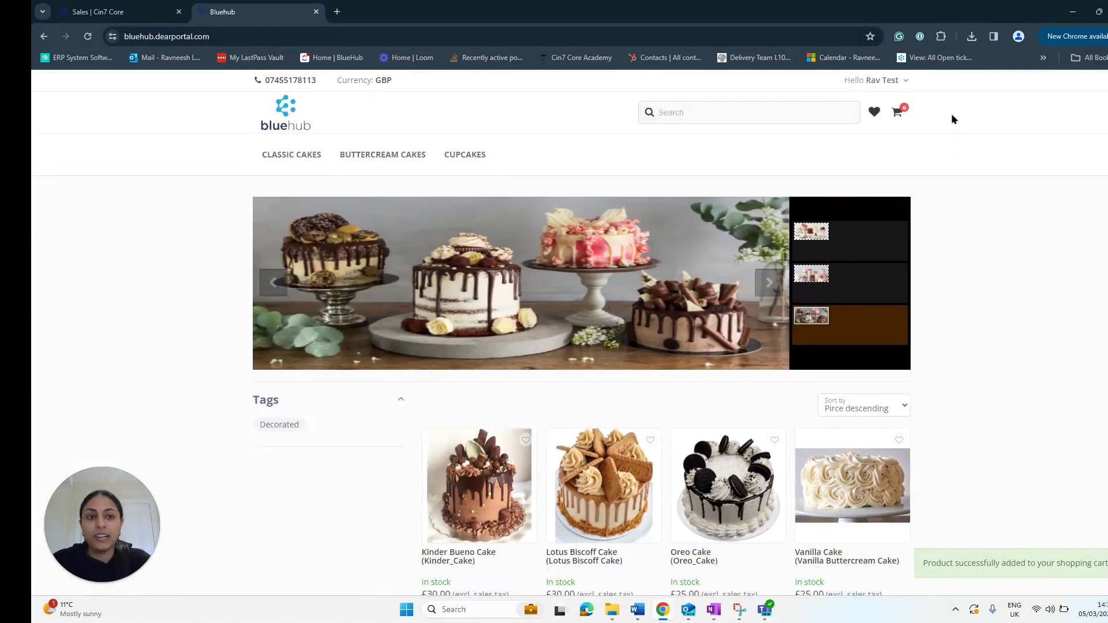
scroll(700, 321, "down", 6)
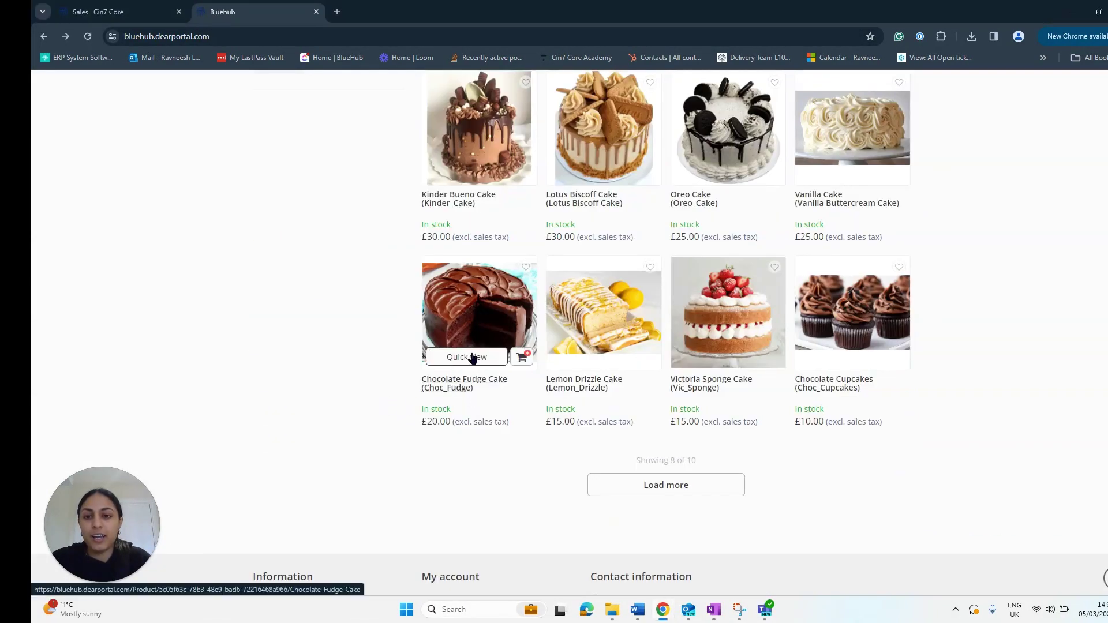
Step: Add more Chocolate Fudge Cakes from Quick View, then view the 17-item, £315.00 cart
left_click(464, 358)
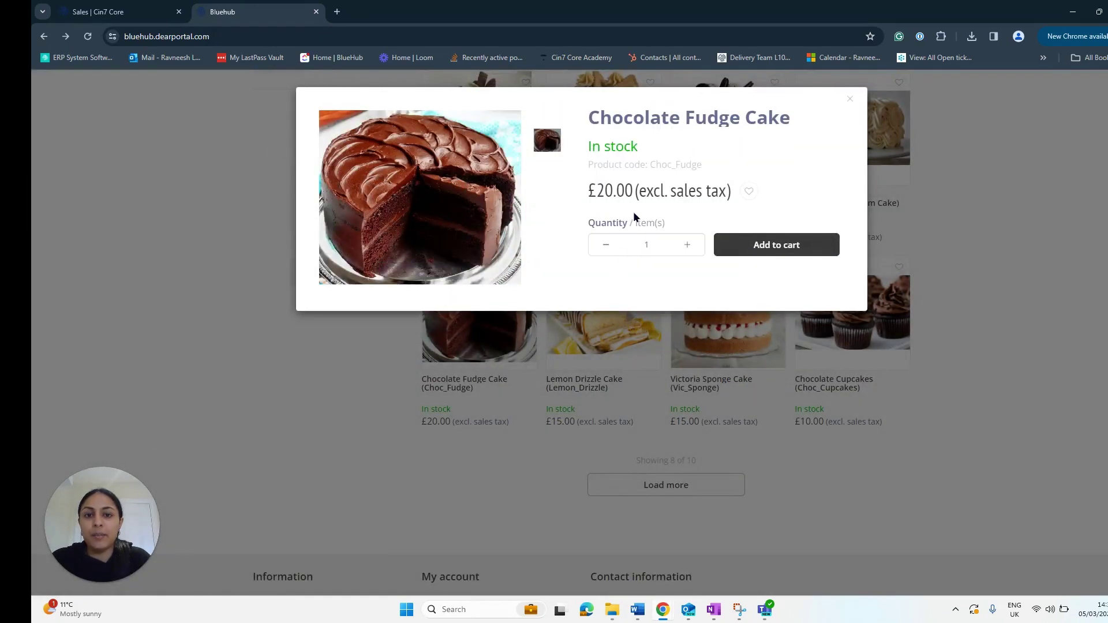
left_click(688, 246)
left_click(687, 246)
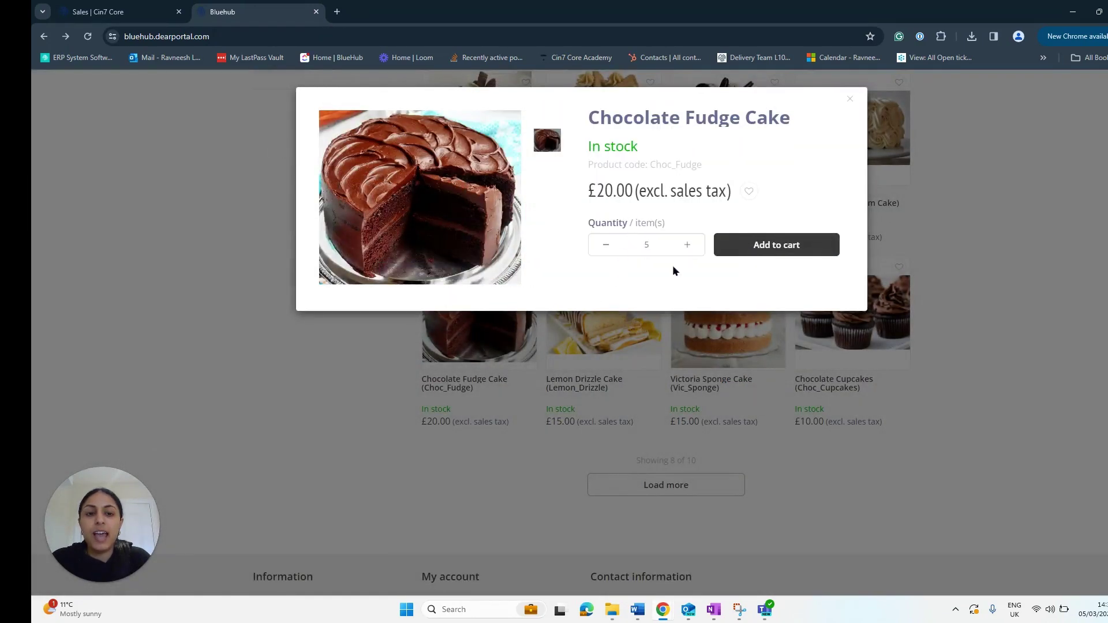
left_click(775, 251)
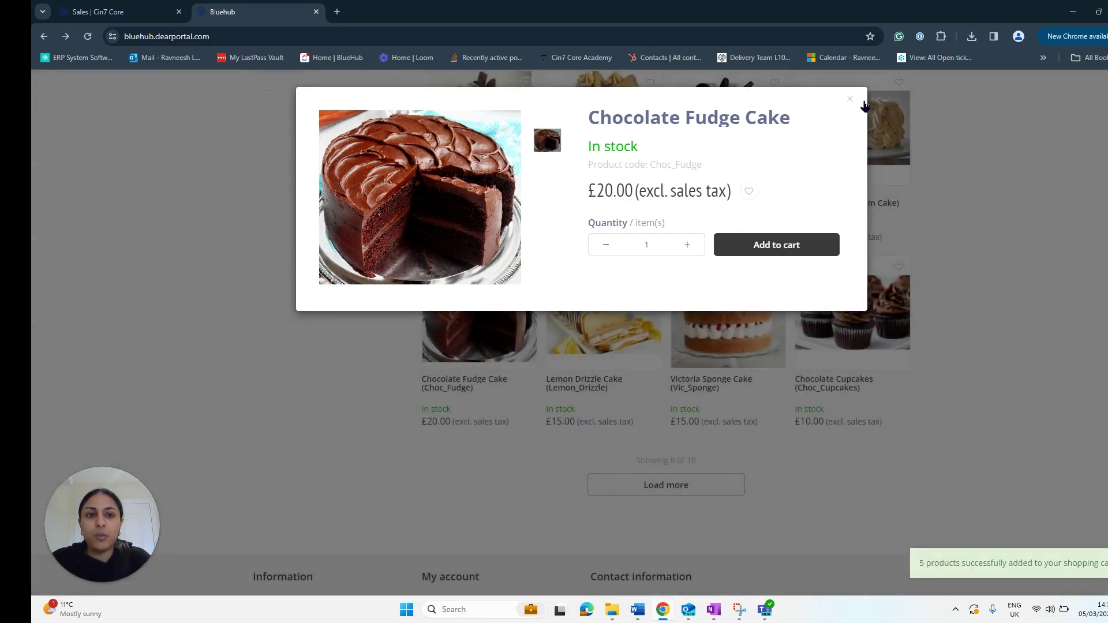
left_click(849, 100)
scroll(882, 314, "up", 6)
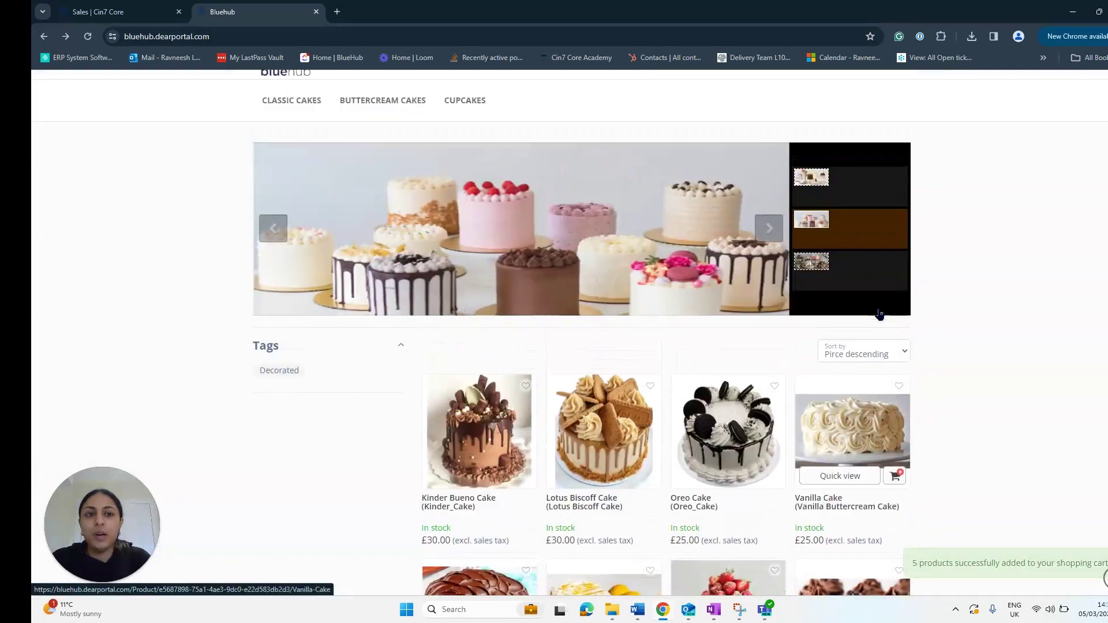
left_click(901, 114)
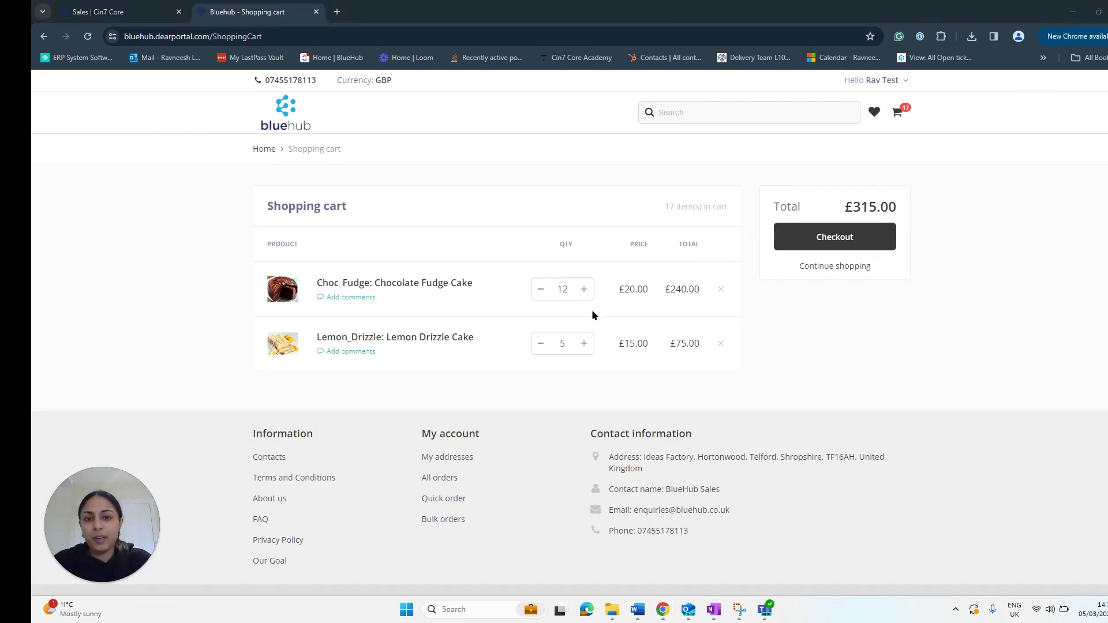
Step: Check out the £315.00 cart, reaching a £378.00 total including £63.00 tax
left_click(804, 239)
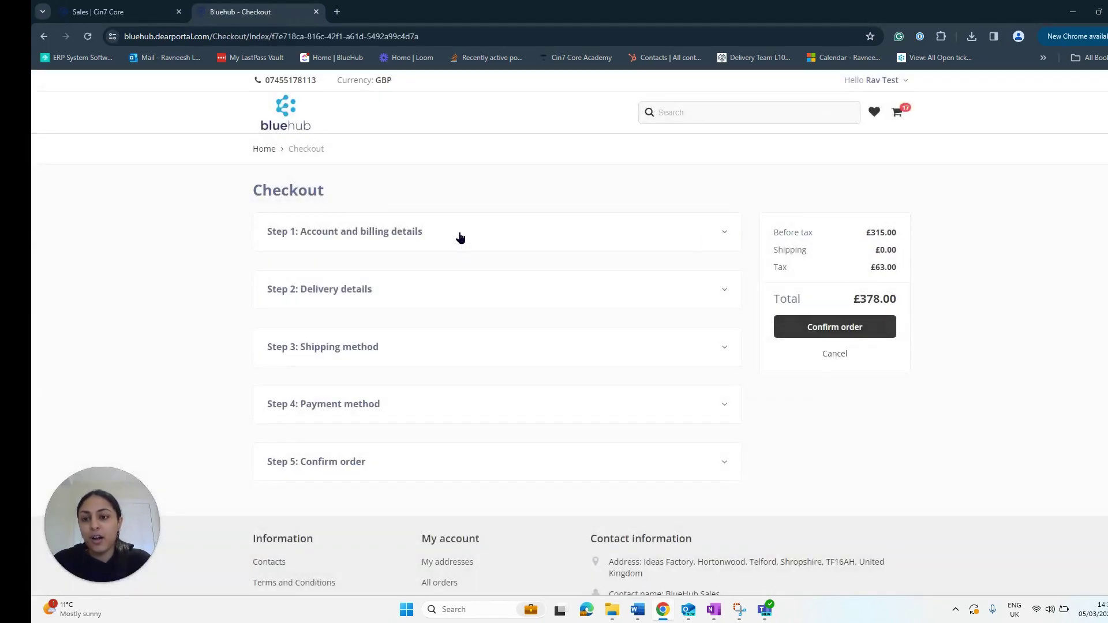
Step: Review the account and billing details, then the free shipping method options
left_click(725, 231)
scroll(728, 219, "down", 2)
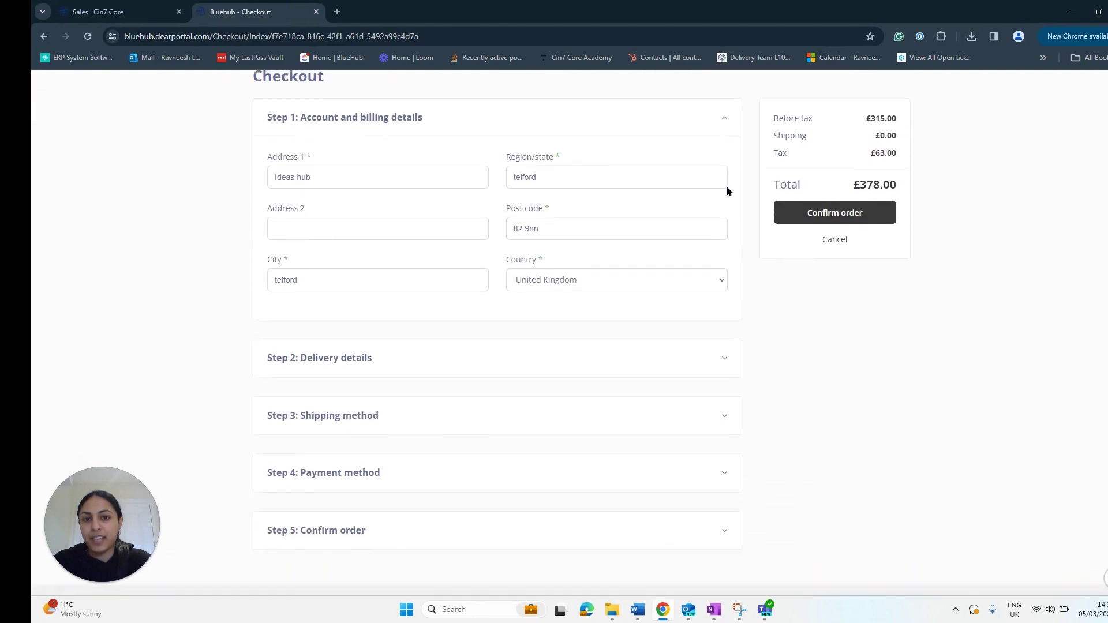
left_click(725, 115)
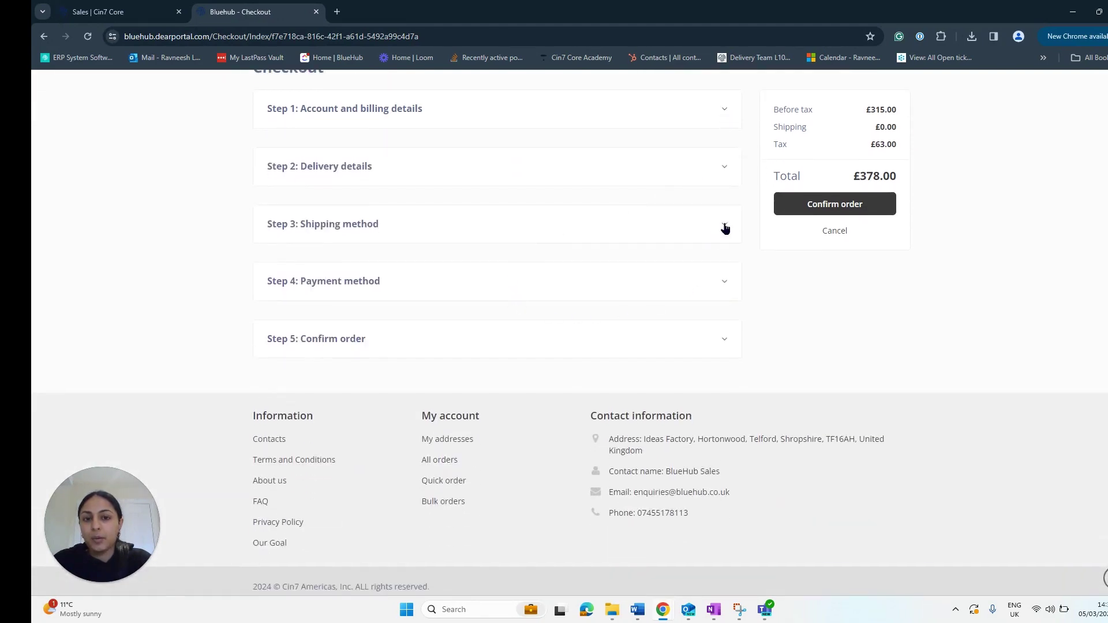
left_click(724, 228)
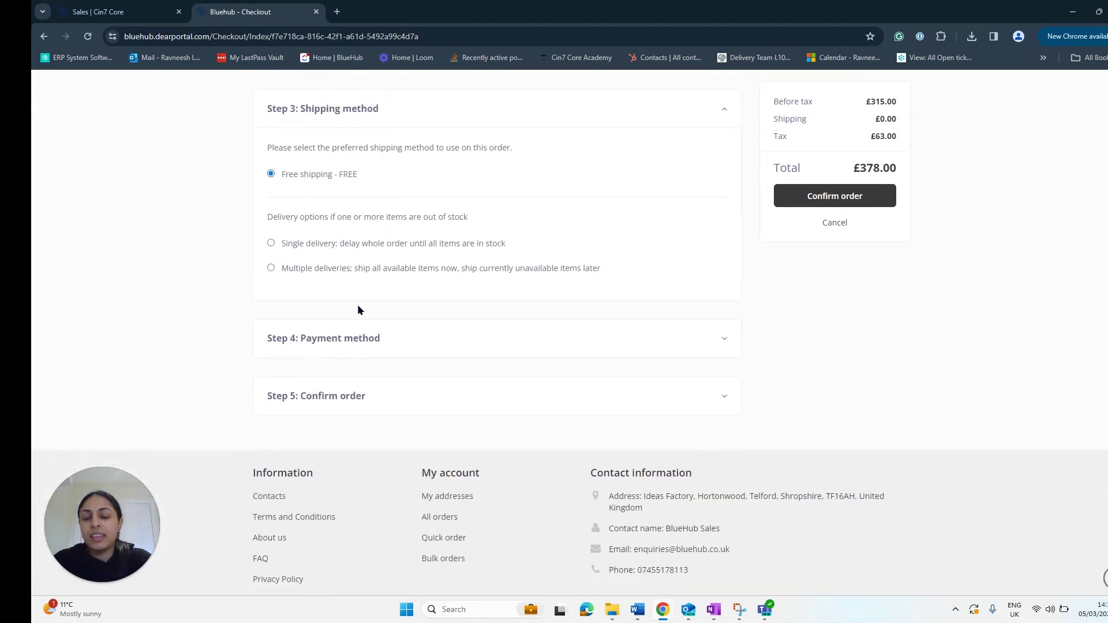
scroll(358, 332, "up", 1)
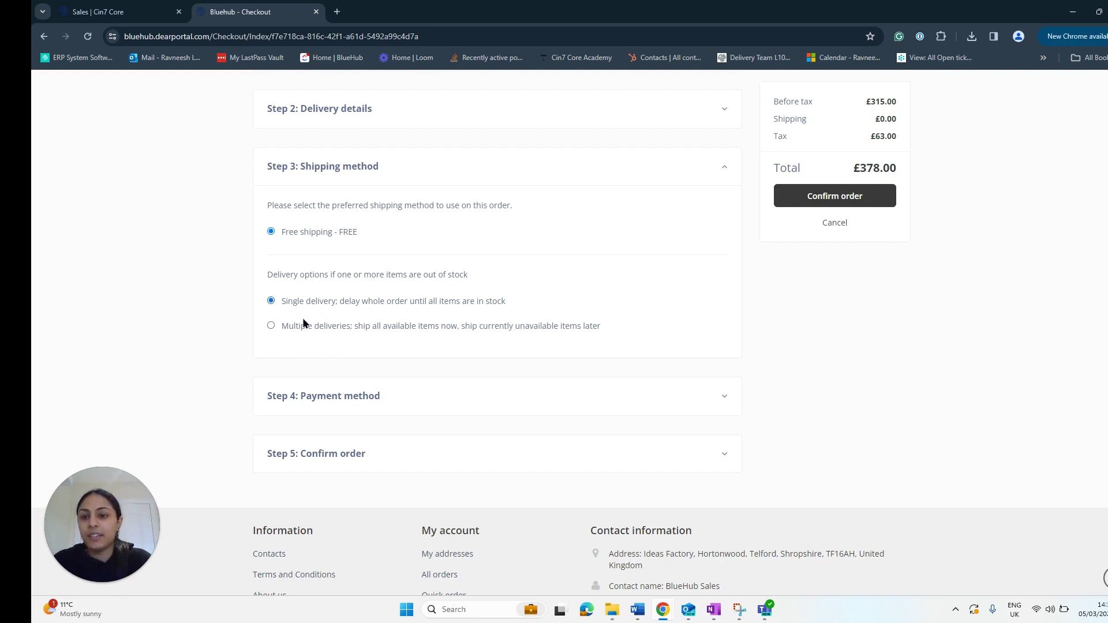
Step: Check the On Account payment method and expand the Confirm order step
scroll(424, 283, "down", 1)
left_click(716, 342)
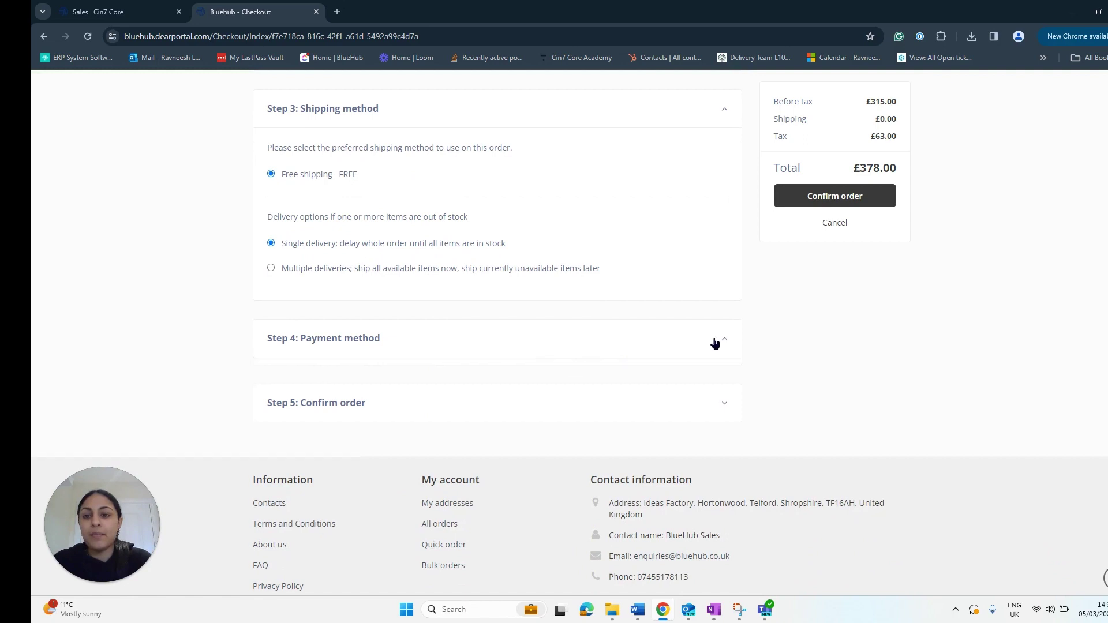
scroll(300, 369, "down", 2)
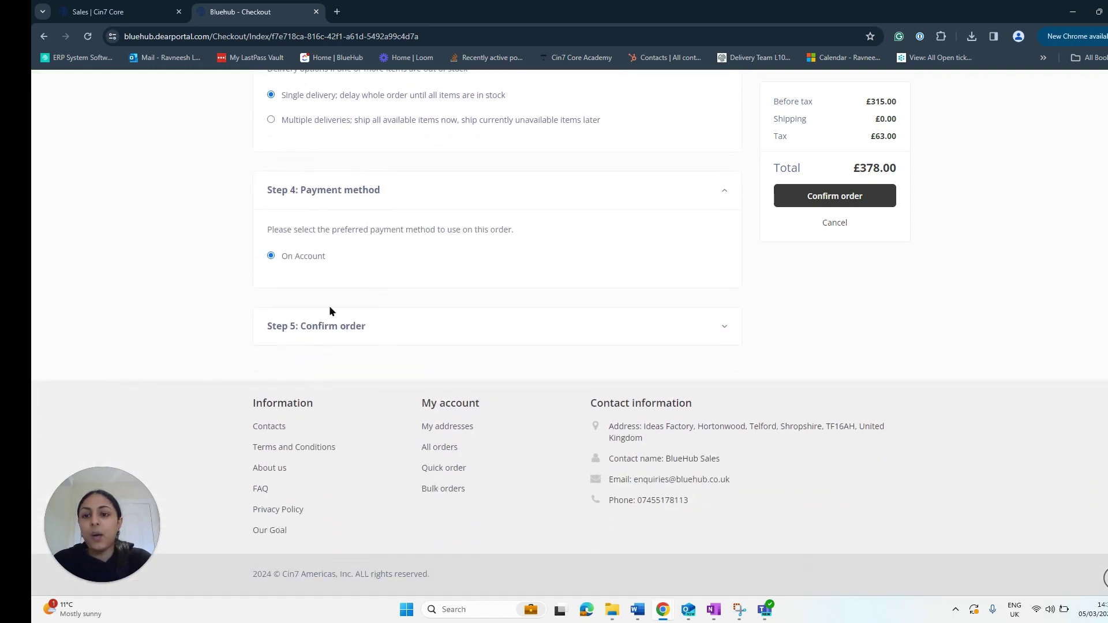
left_click(346, 324)
scroll(490, 354, "down", 4)
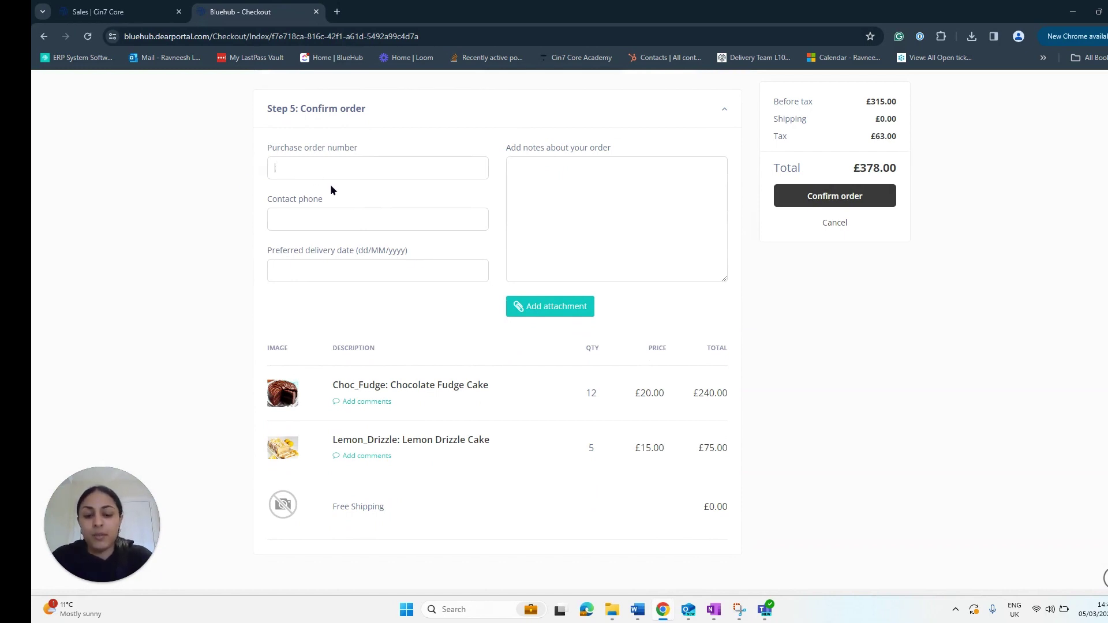
Step: Enter a PO number and contact phone, and set delivery date 20/03/2024
type("PO_7864")
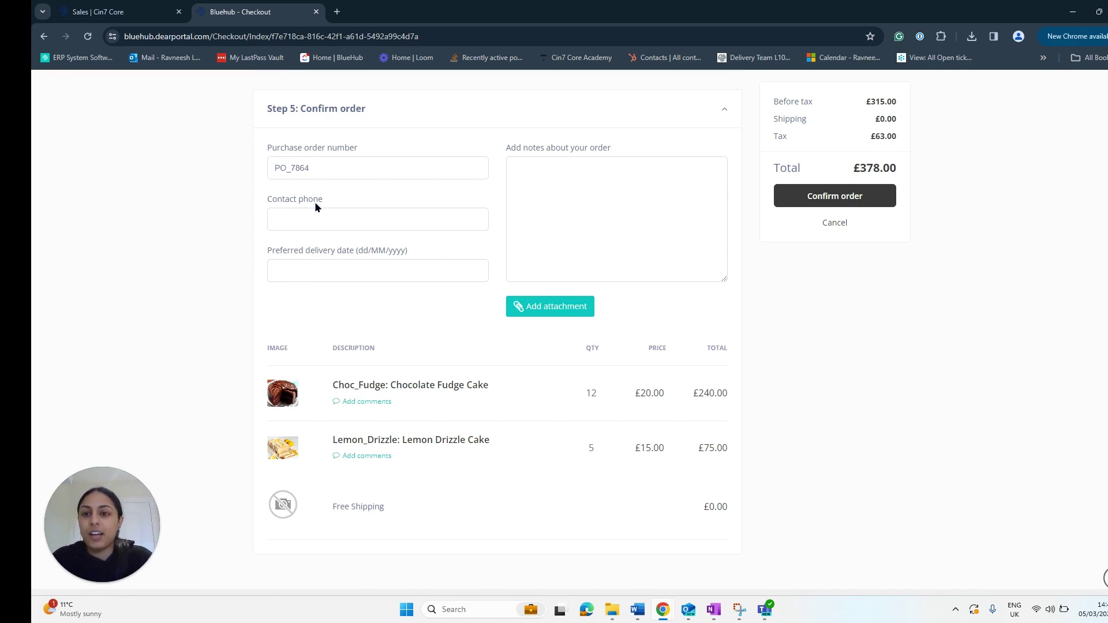
left_click(314, 220)
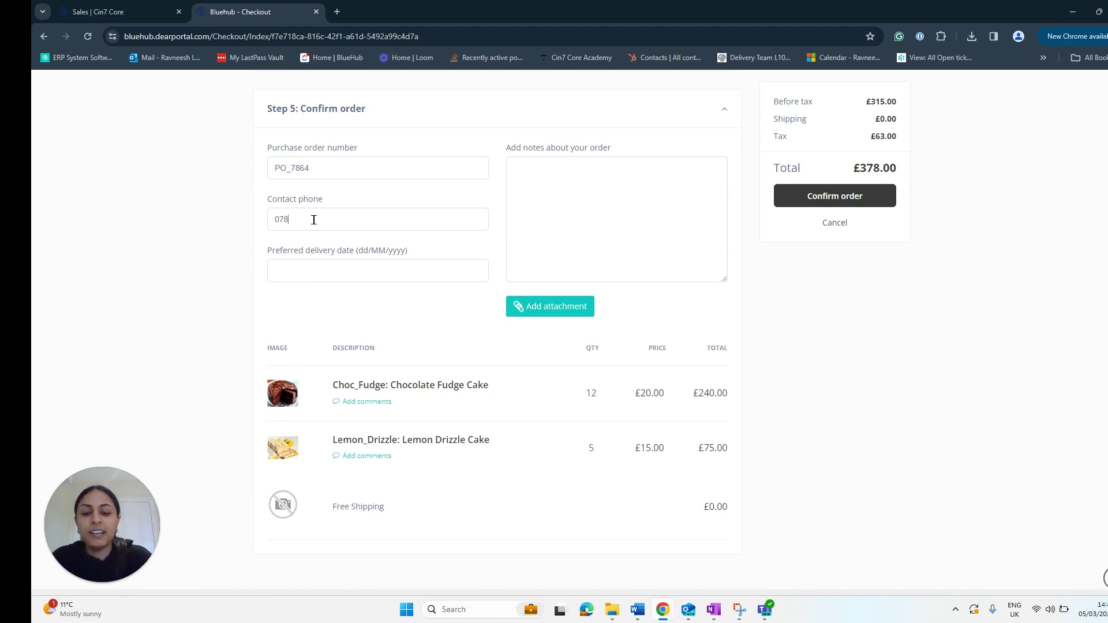
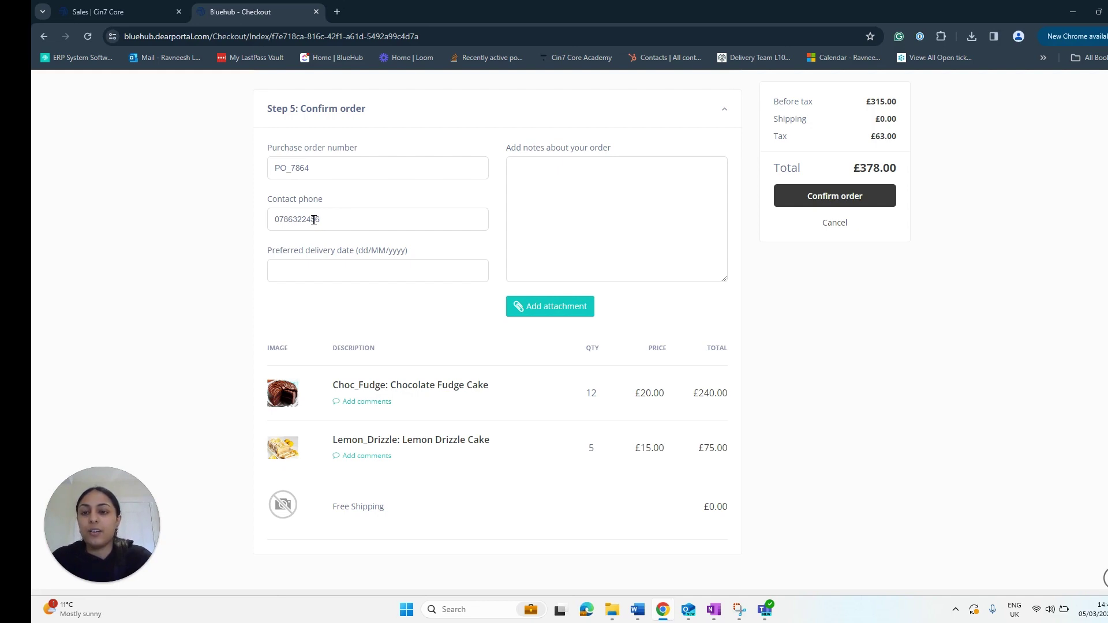
left_click(334, 271)
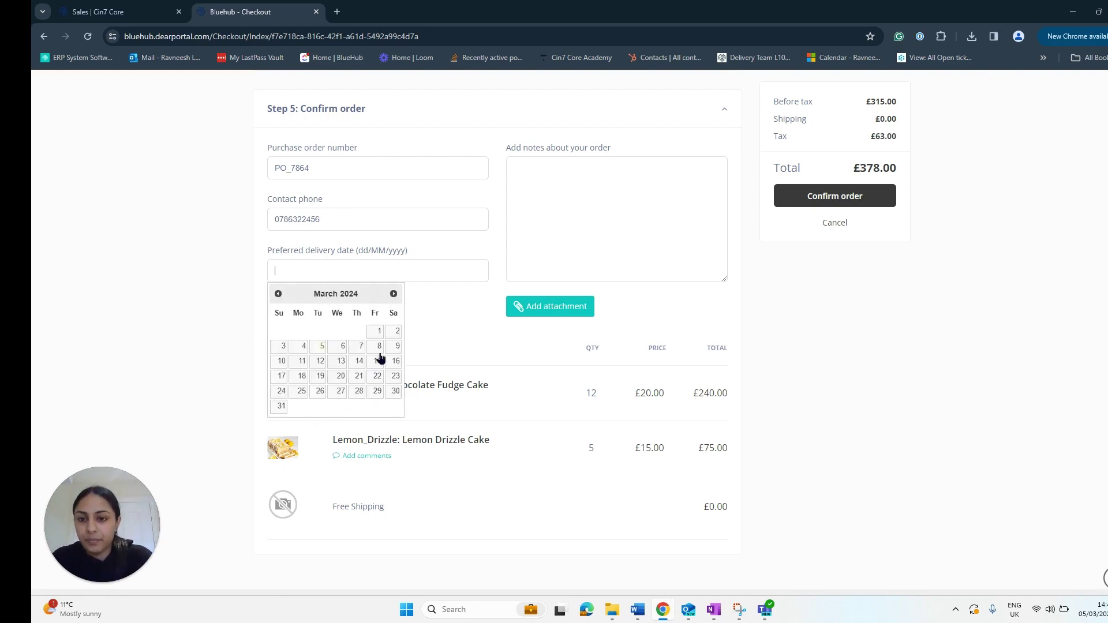
left_click(341, 376)
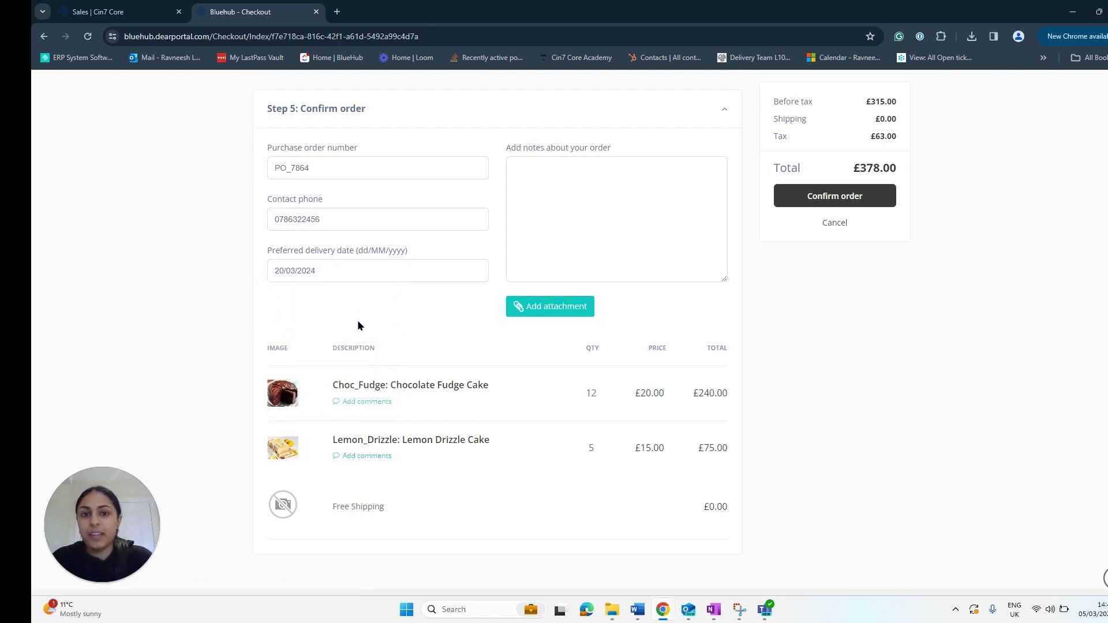
Step: Start adding order notes and review the £378.00 order
scroll(361, 326, "up", 1)
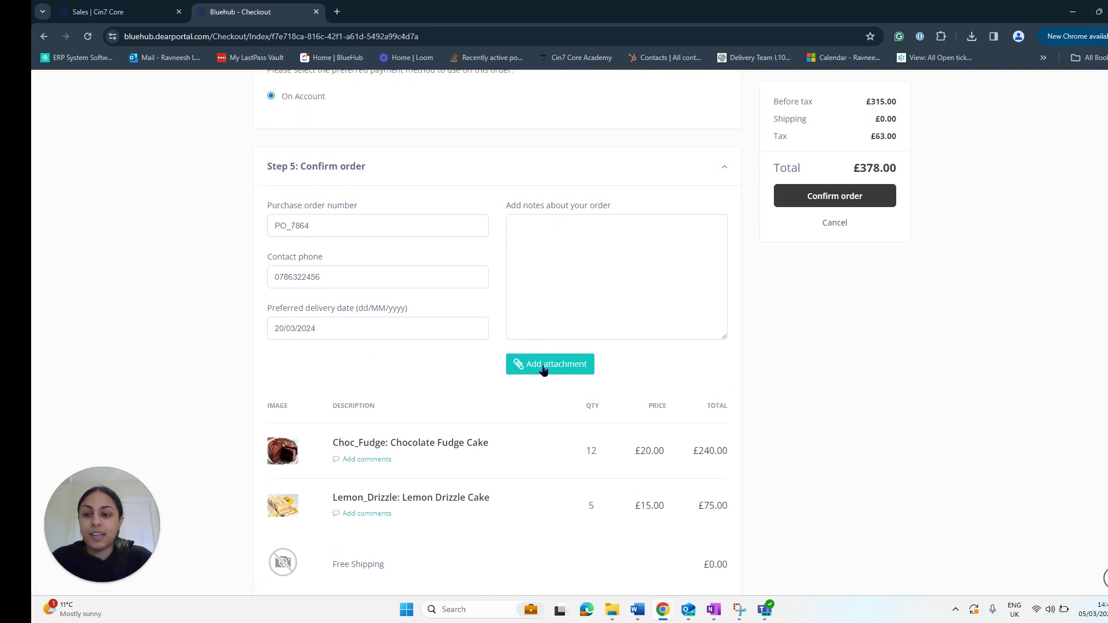
left_click(586, 255)
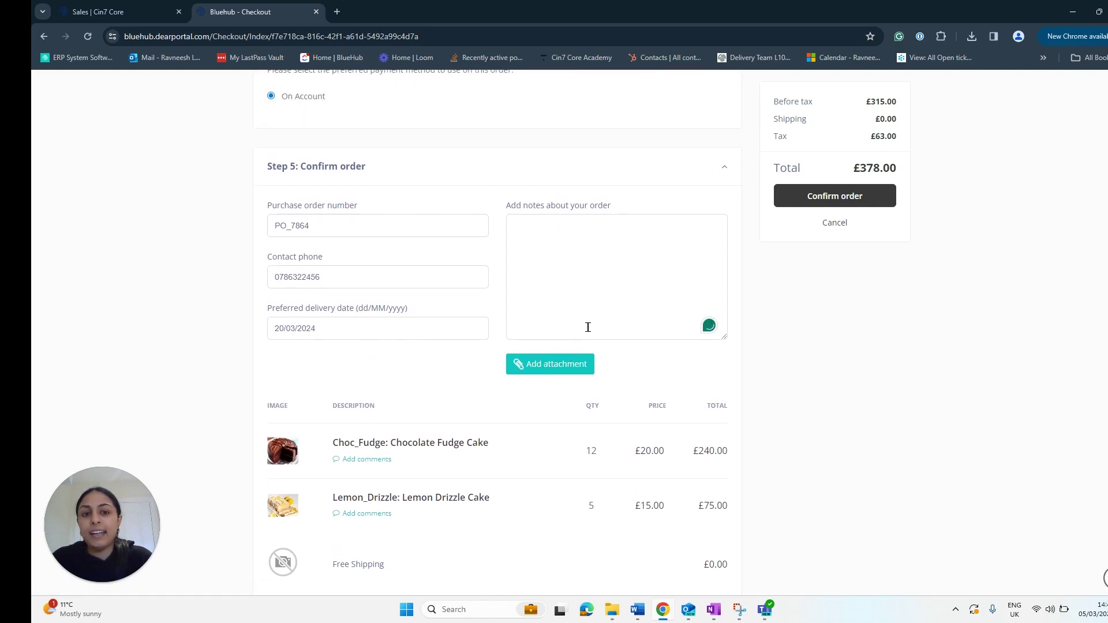
scroll(535, 310, "down", 3)
scroll(566, 294, "up", 4)
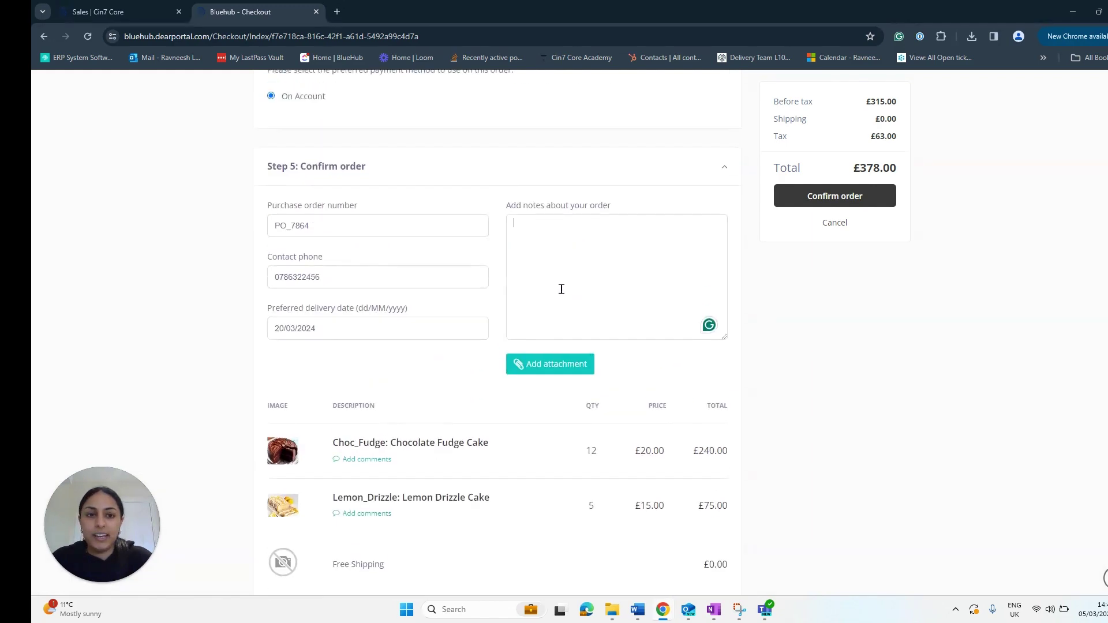
left_click(853, 378)
scroll(853, 378, "up", 1)
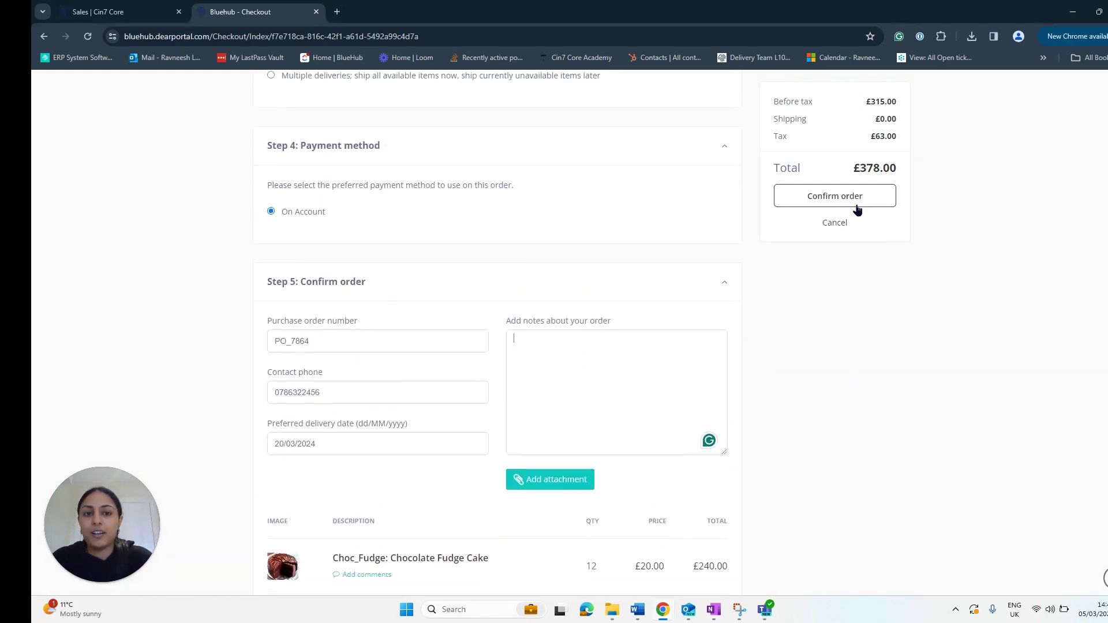
Step: Confirm the £378.00 order so sales order SO-00749 is created
left_click(837, 197)
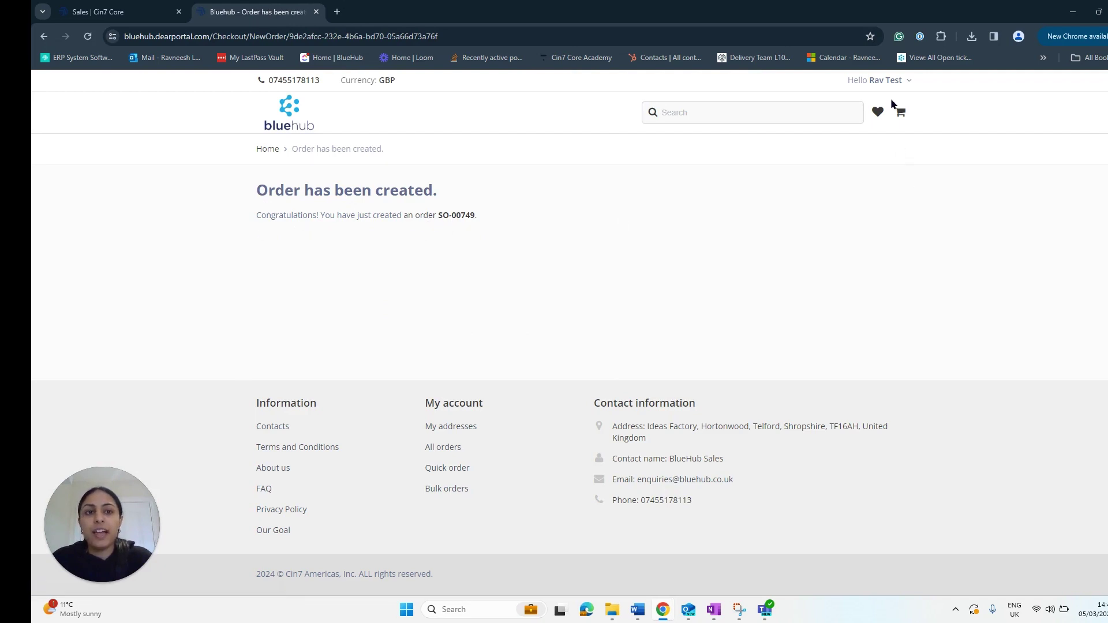
left_click(884, 80)
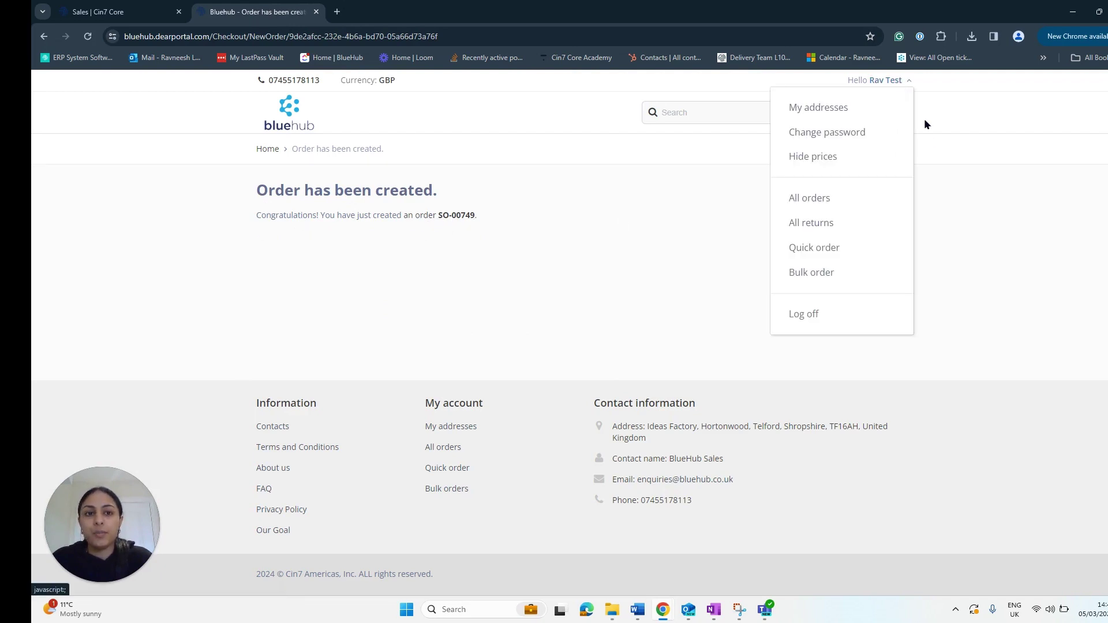
Step: Open All orders to list the new unpaid £378.00 order dated 05/03/2024 at the top
left_click(816, 200)
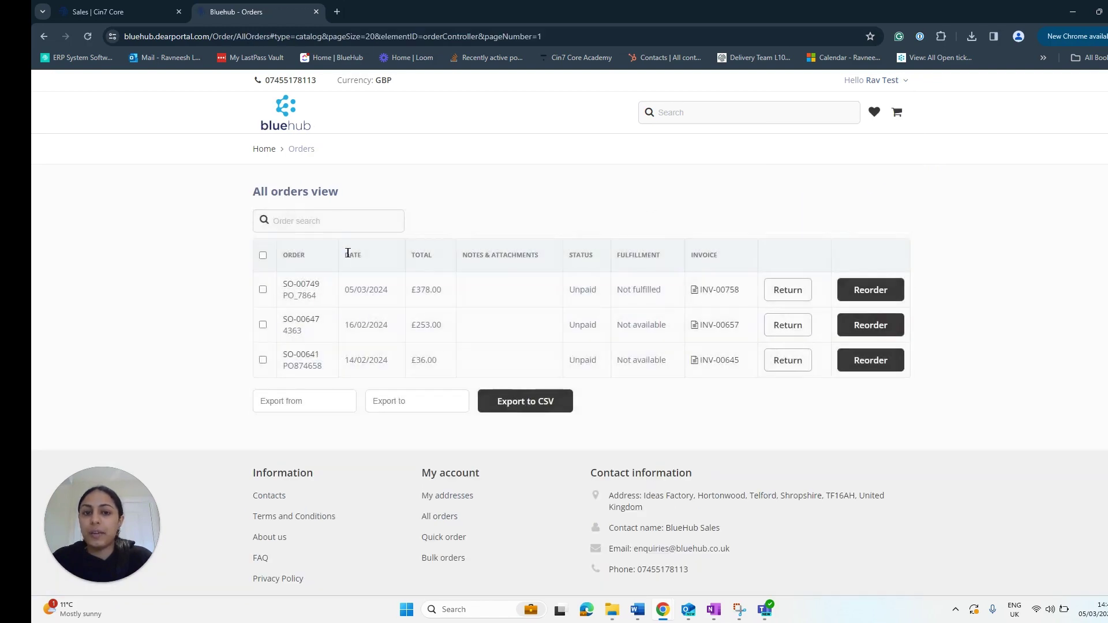